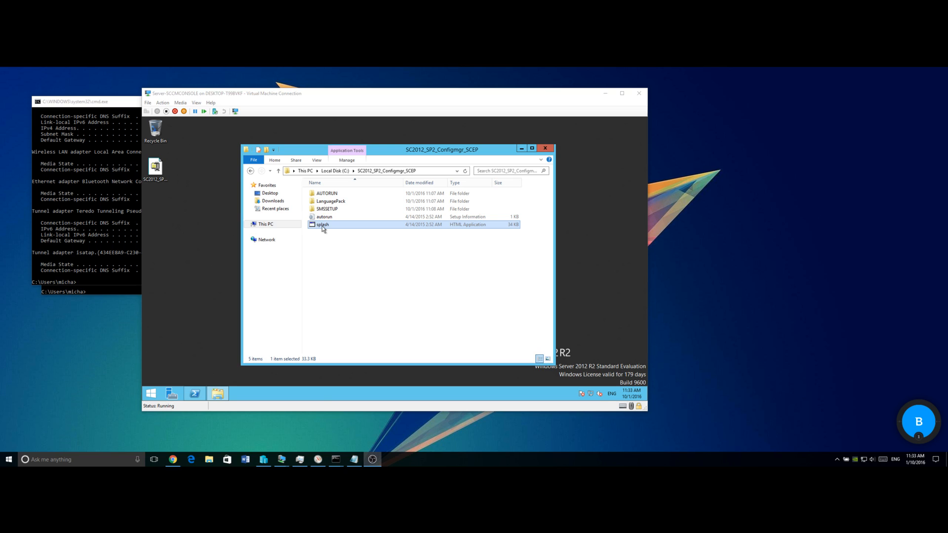
Open the Configuration Manager splash screen from the SC2012_SP2_Configmgr_SCEP folder
{"action": "double_click", "coordinate": [322, 226]}
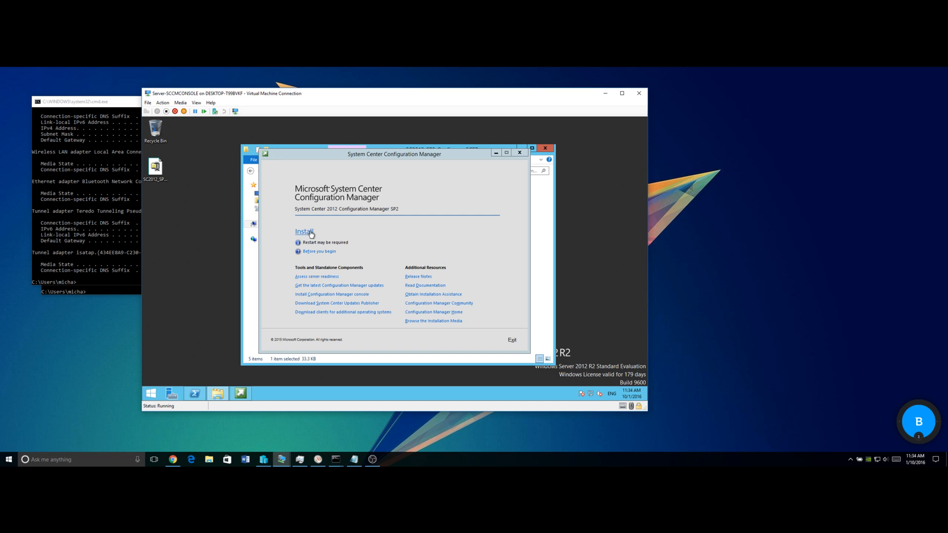
Start Install, approve the UAC prompt, and move past Before You Begin
{"action": "left_click", "coordinate": [311, 233]}
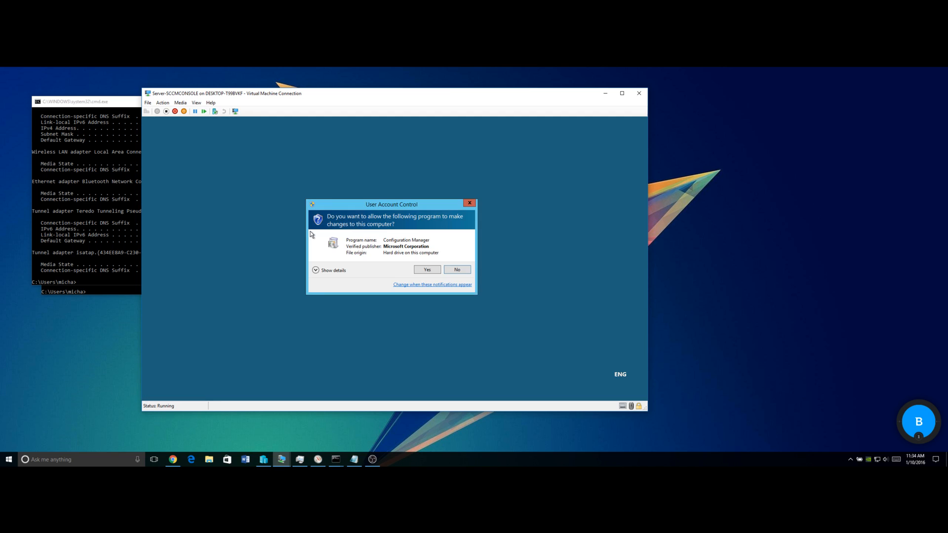
{"action": "left_click", "coordinate": [431, 272]}
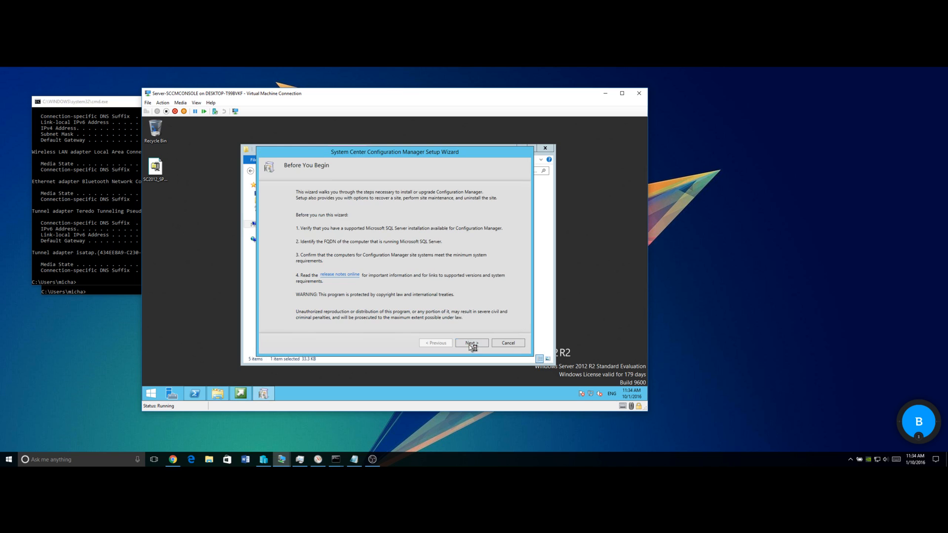
{"action": "left_click", "coordinate": [472, 345]}
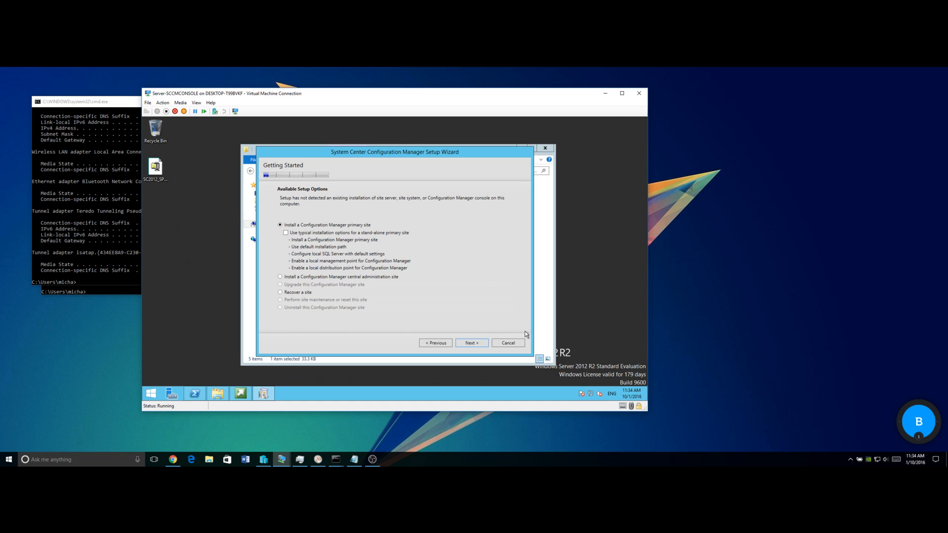
Keep the primary site option and choose the evaluation edition instead of a product key
{"action": "left_click", "coordinate": [471, 343]}
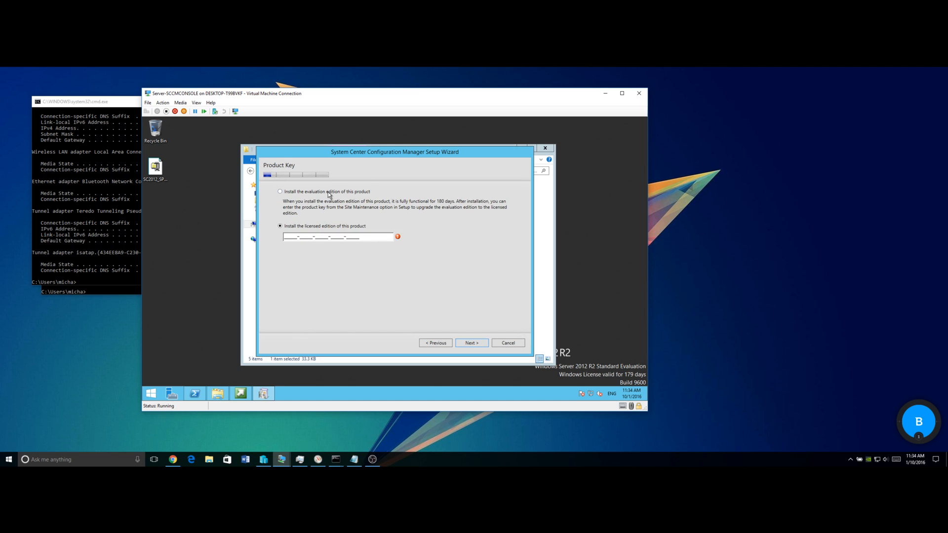
{"action": "left_click", "coordinate": [328, 193]}
{"action": "left_click", "coordinate": [472, 343]}
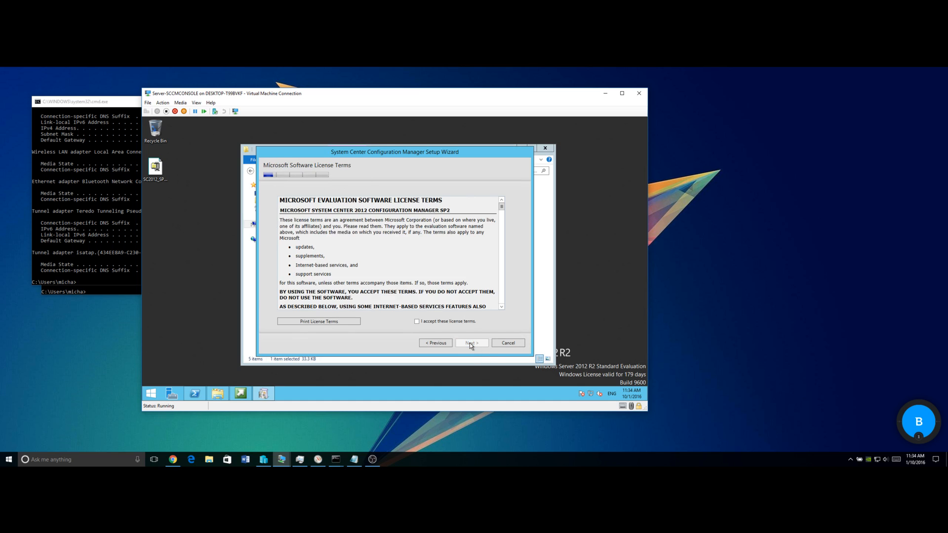
Accept the Configuration Manager, SQL Server 2012 Express, Native Client and Silverlight 5 license terms
{"action": "left_click", "coordinate": [439, 322]}
{"action": "left_click", "coordinate": [471, 343]}
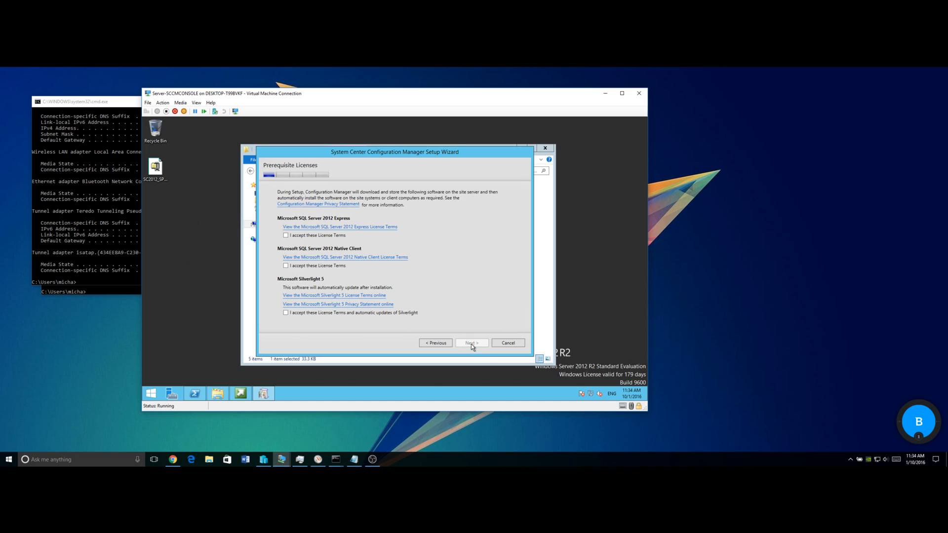
{"action": "left_click", "coordinate": [286, 236]}
{"action": "left_click", "coordinate": [290, 265]}
{"action": "left_click", "coordinate": [297, 311]}
{"action": "left_click", "coordinate": [475, 345]}
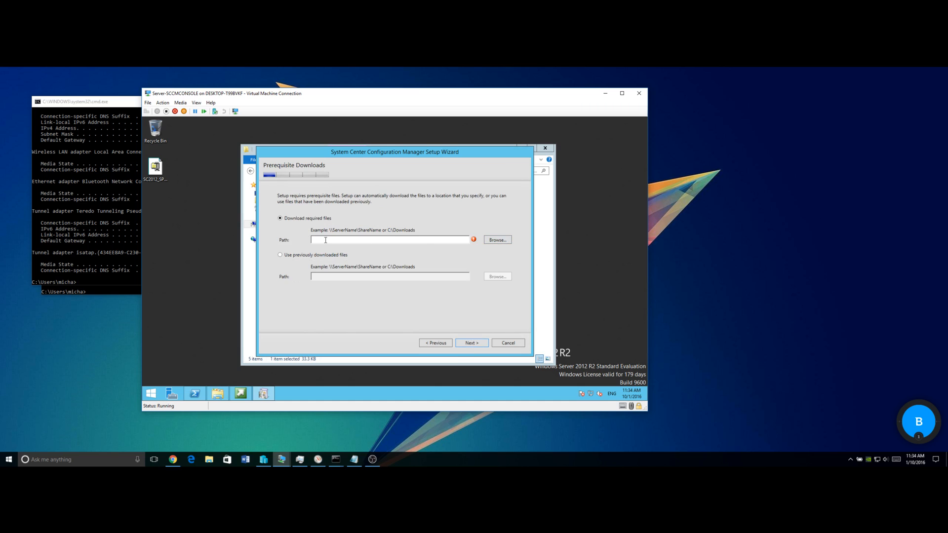
Use previously downloaded prerequisite files from the Downloads folder and verify them
{"action": "left_click", "coordinate": [324, 257]}
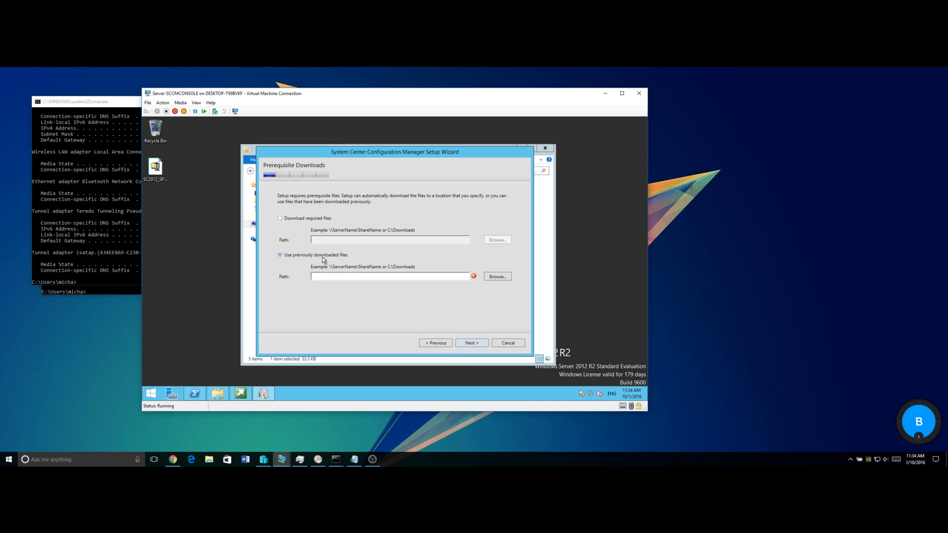
{"action": "left_click", "coordinate": [499, 277]}
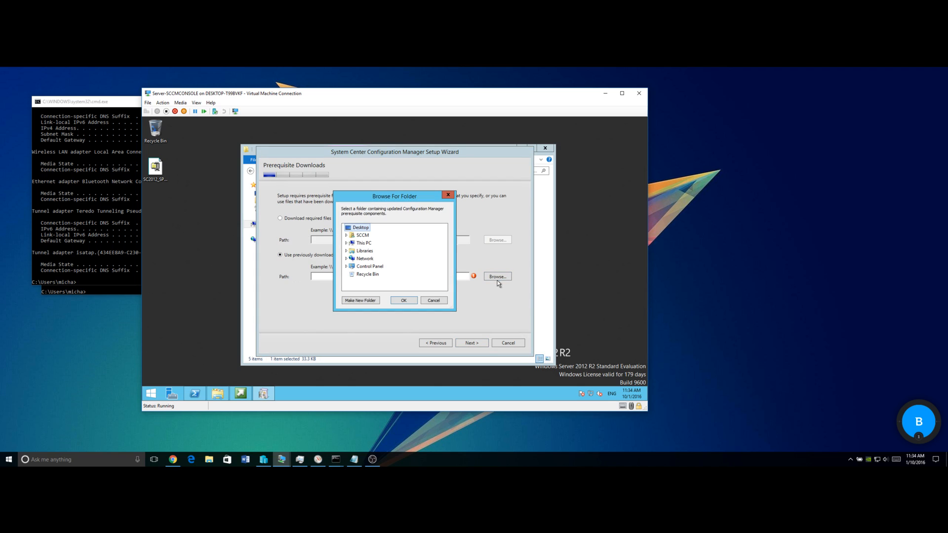
{"action": "double_click", "coordinate": [363, 236]}
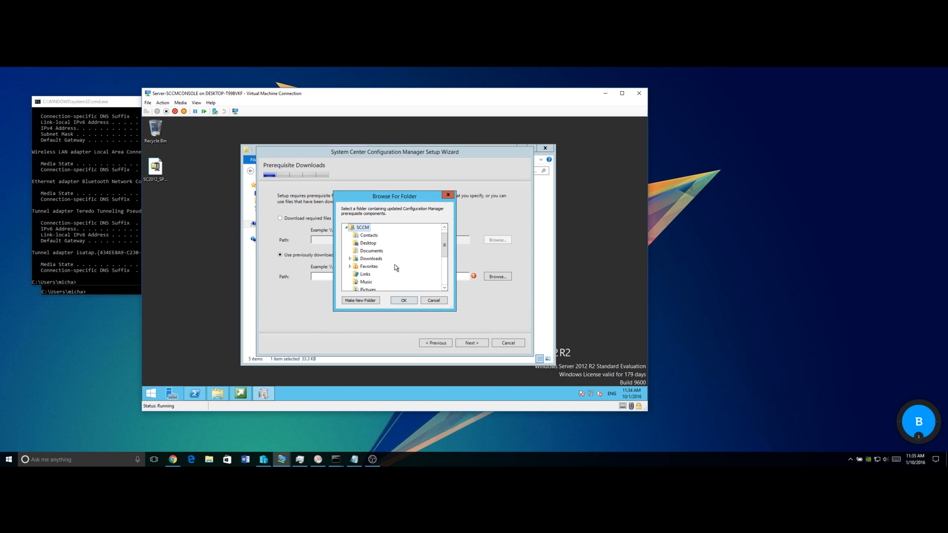
{"action": "double_click", "coordinate": [375, 259]}
{"action": "left_click", "coordinate": [407, 299]}
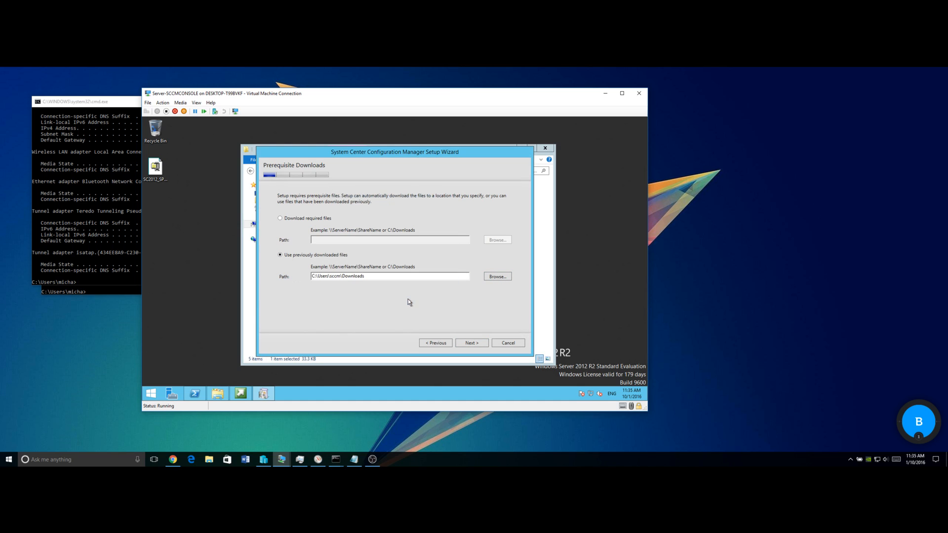
{"action": "left_click", "coordinate": [471, 342]}
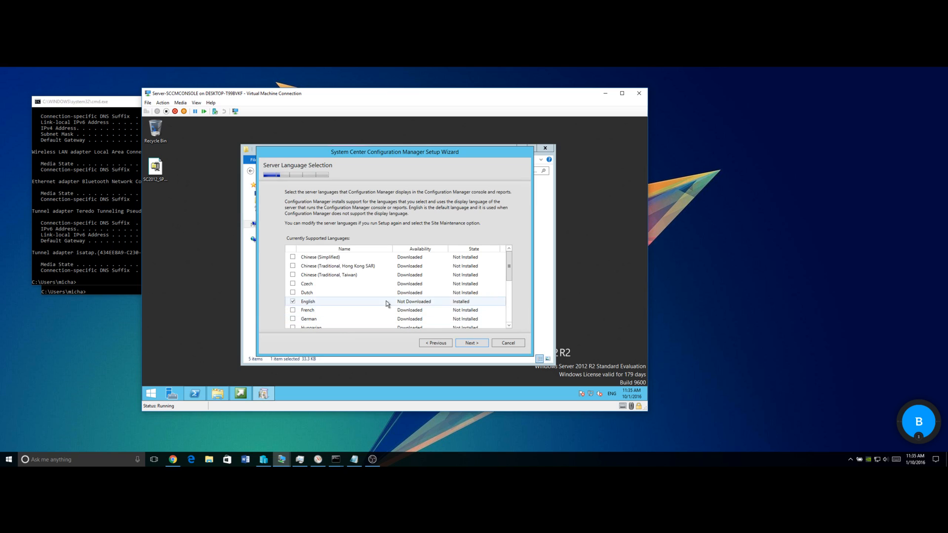
Keep English on both the server and client language pages and continue
{"action": "left_click", "coordinate": [479, 344]}
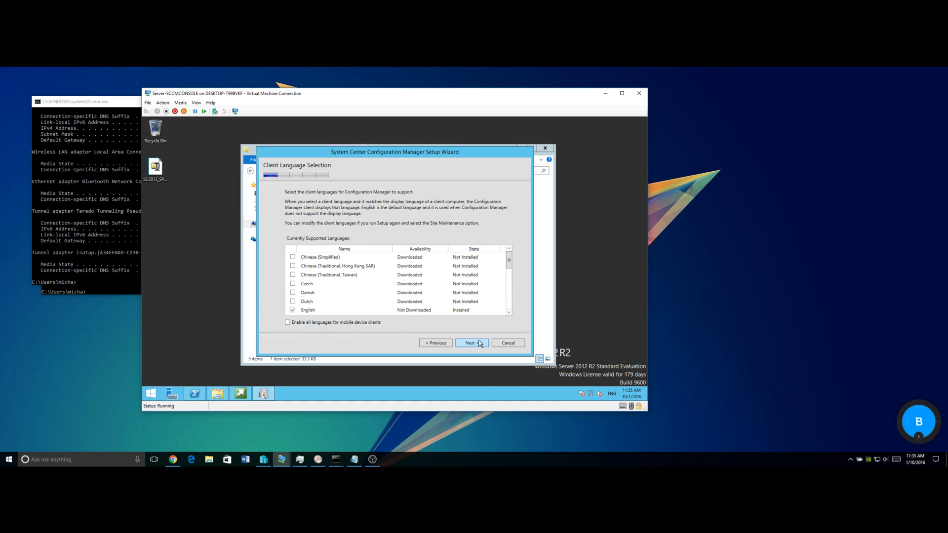
{"action": "left_click", "coordinate": [479, 346]}
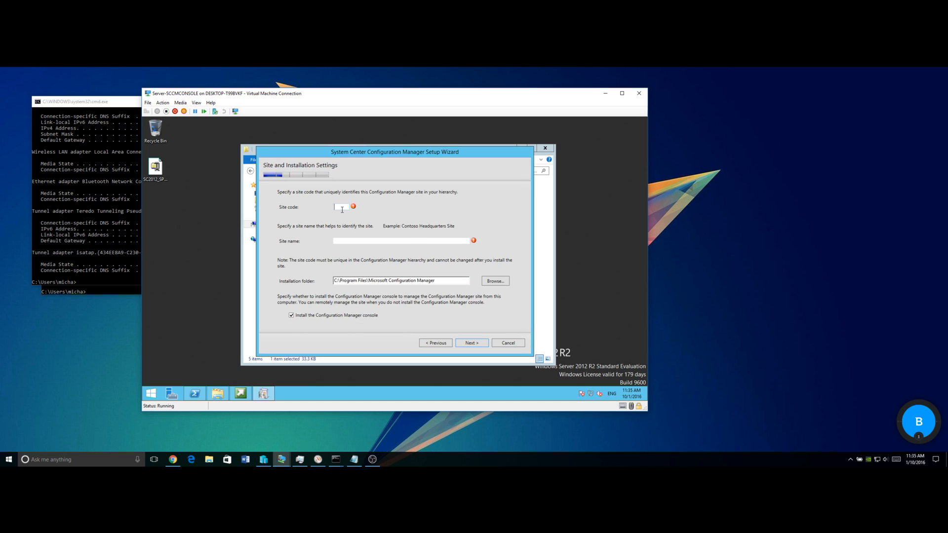
Enter site code WIN with a site name and confirm a stand-alone primary site install
{"action": "type", "text": "WIN"}
{"action": "type", "text": "Your Net"}
{"action": "type", "text": " Admin"}
{"action": "type", "text": " Hughesy"}
{"action": "left_click", "coordinate": [467, 345]}
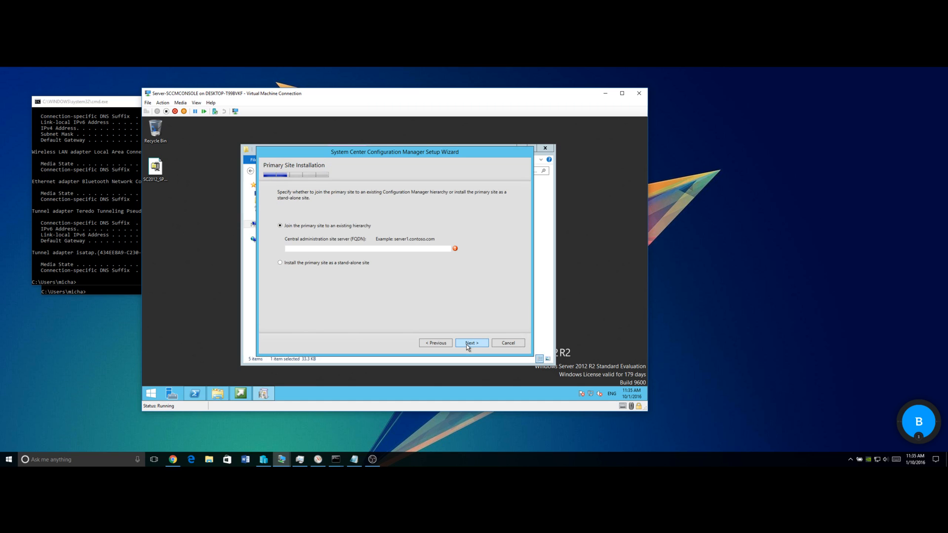
{"action": "left_click", "coordinate": [294, 263]}
{"action": "left_click", "coordinate": [466, 344]}
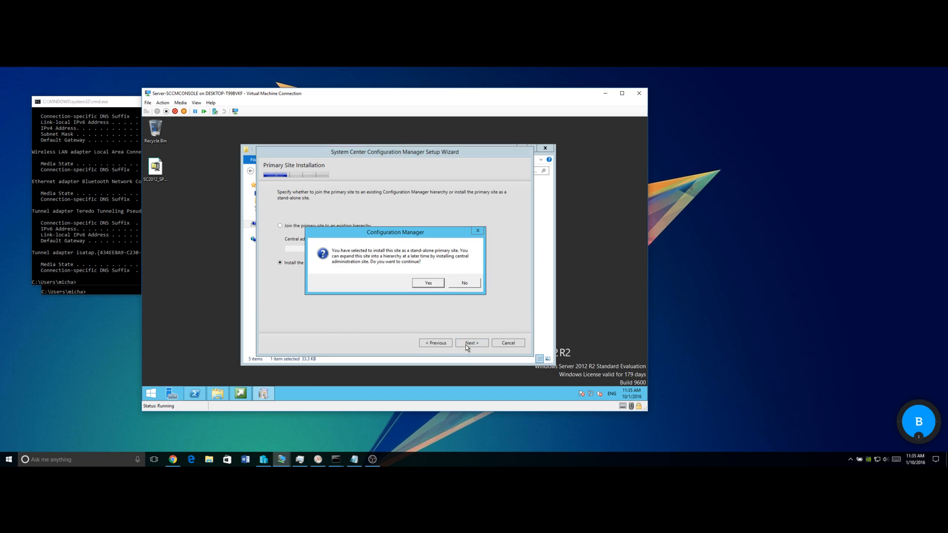
{"action": "left_click", "coordinate": [428, 283]}
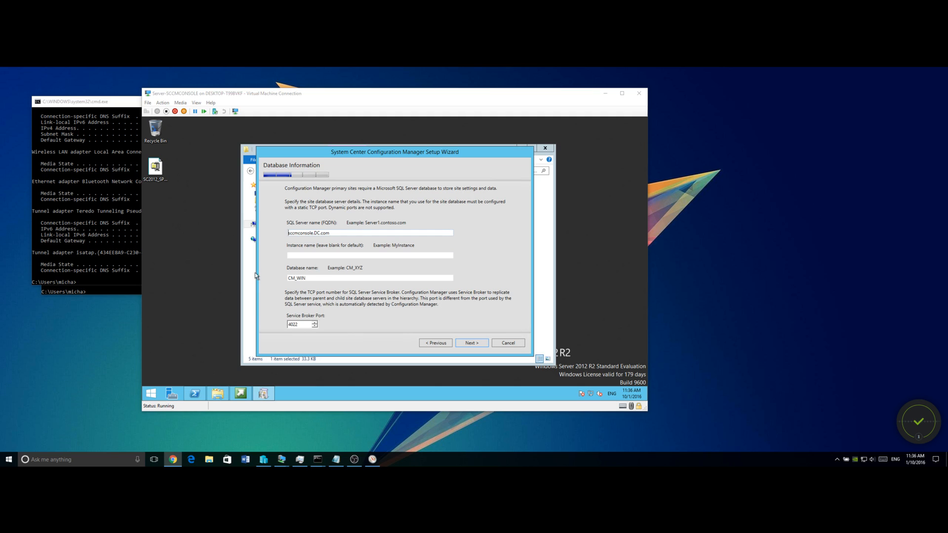
Connect to the Server-SCCM/SQL VM and sign in with the domain account and its password
{"action": "left_click", "coordinate": [261, 462]}
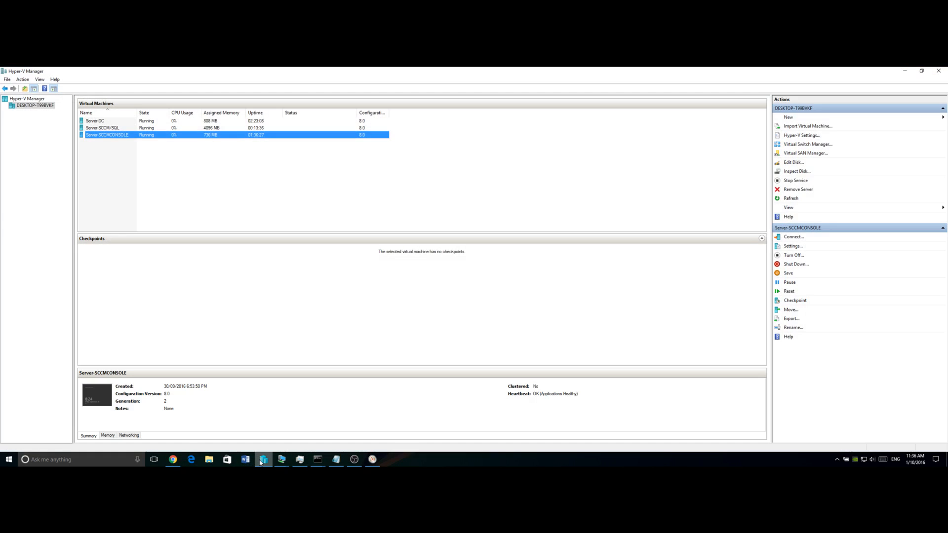
{"action": "double_click", "coordinate": [111, 129]}
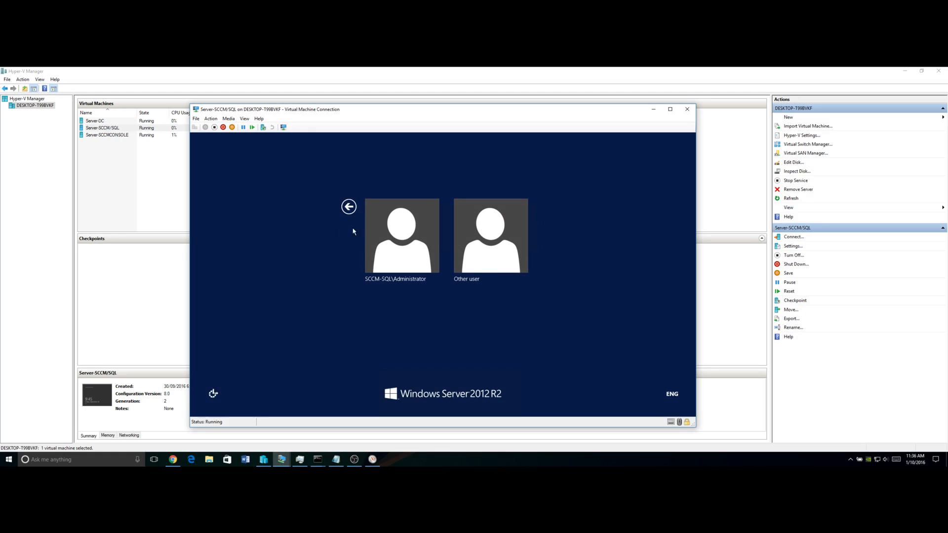
{"action": "left_click", "coordinate": [457, 249]}
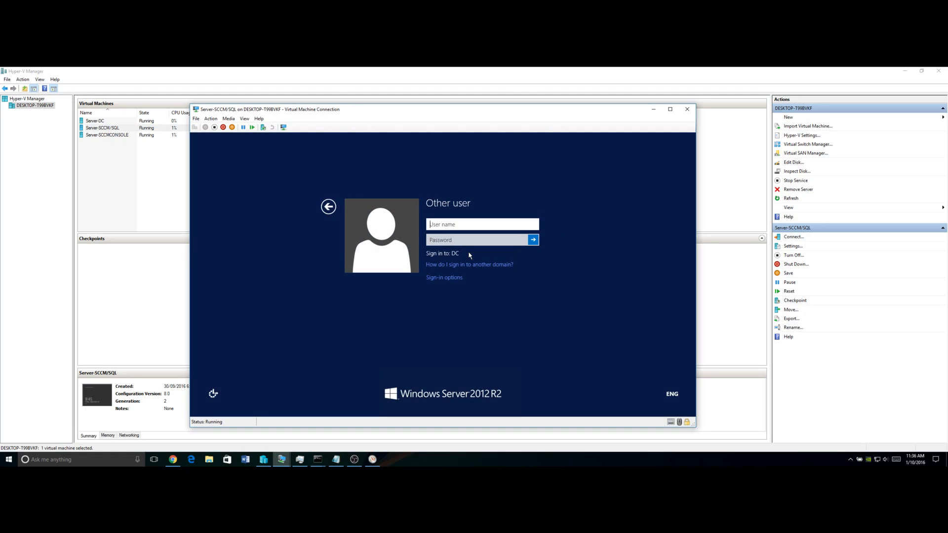
{"action": "type", "text": "sccm"}
{"action": "key", "text": "Tab"}
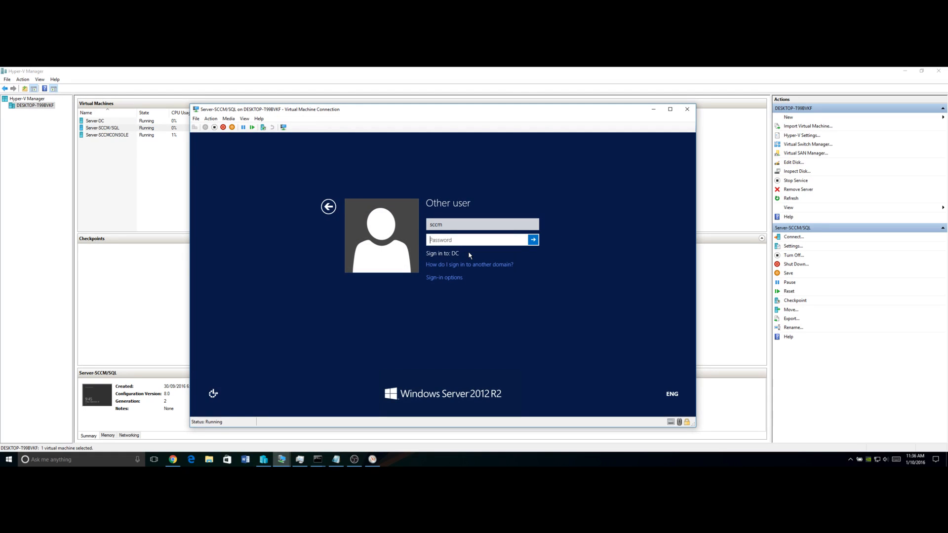
{"action": "type", "text": "P@ssw0rd"}
{"action": "key", "text": "Return"}
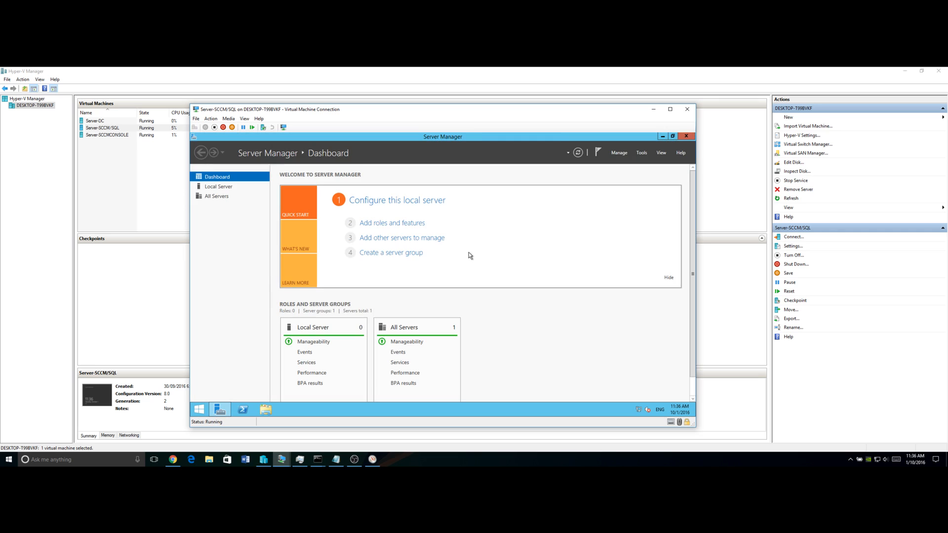
Turn off Windows Firewall for domain, private and public networks, then close Server Manager
{"action": "key", "text": "super"}
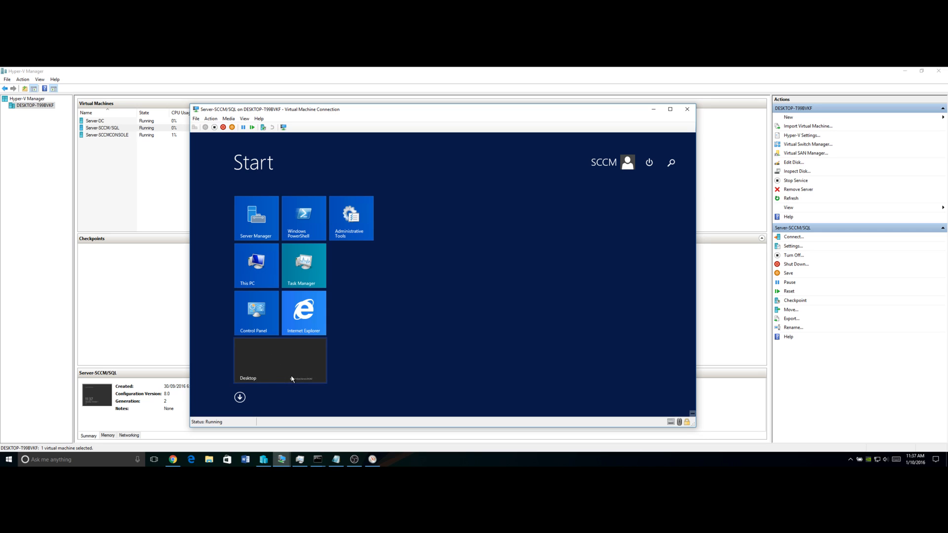
{"action": "type", "text": "firewall with Advanced Security"}
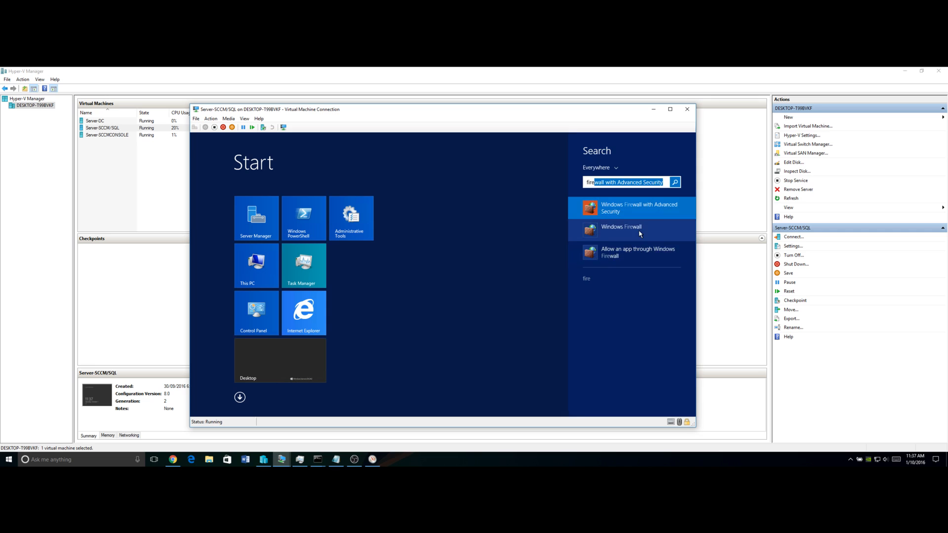
{"action": "left_click", "coordinate": [638, 232]}
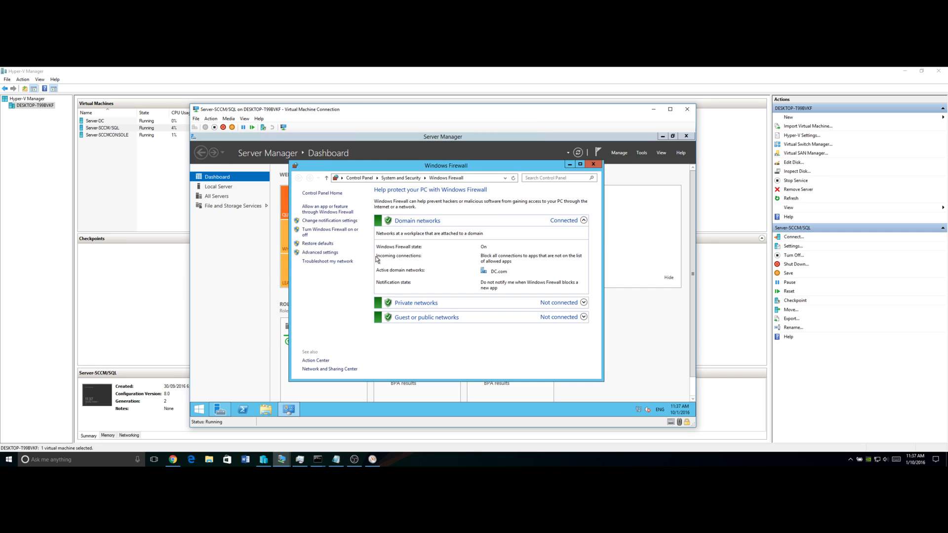
{"action": "left_click", "coordinate": [344, 236]}
{"action": "left_click", "coordinate": [369, 247]}
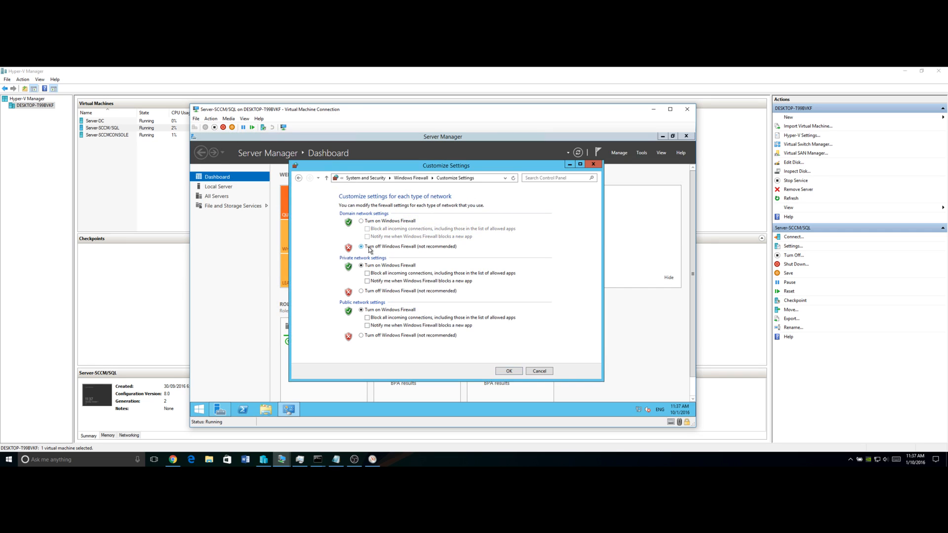
{"action": "left_click", "coordinate": [376, 291]}
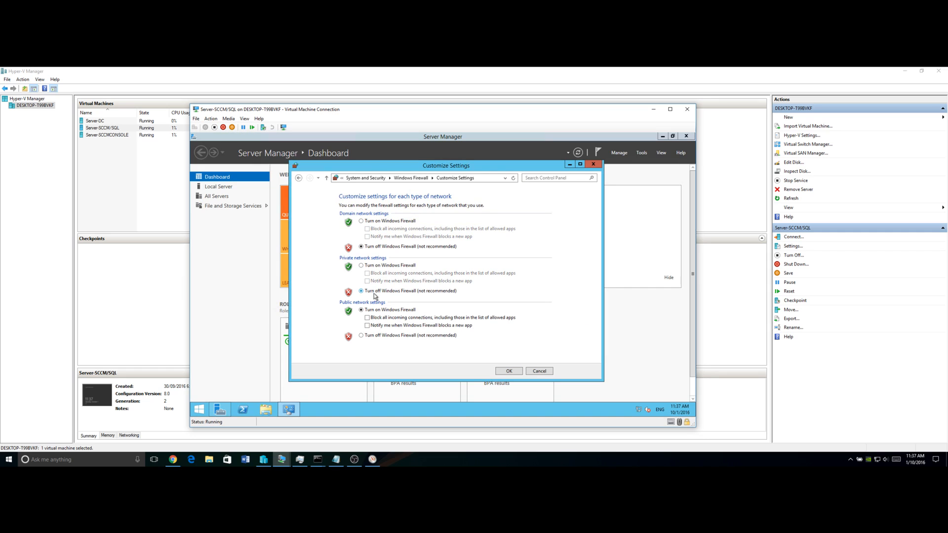
{"action": "left_click", "coordinate": [376, 337]}
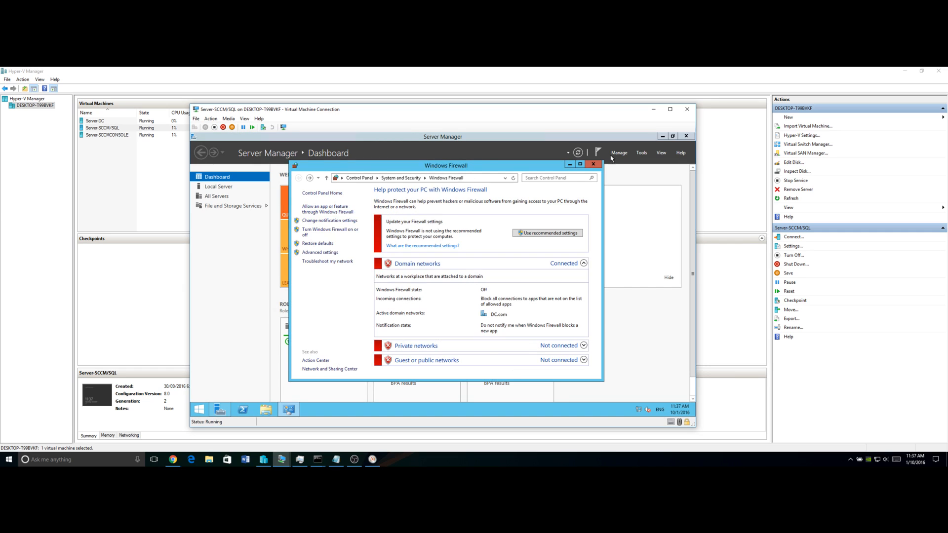
{"action": "left_click", "coordinate": [594, 164]}
{"action": "left_click", "coordinate": [687, 137]}
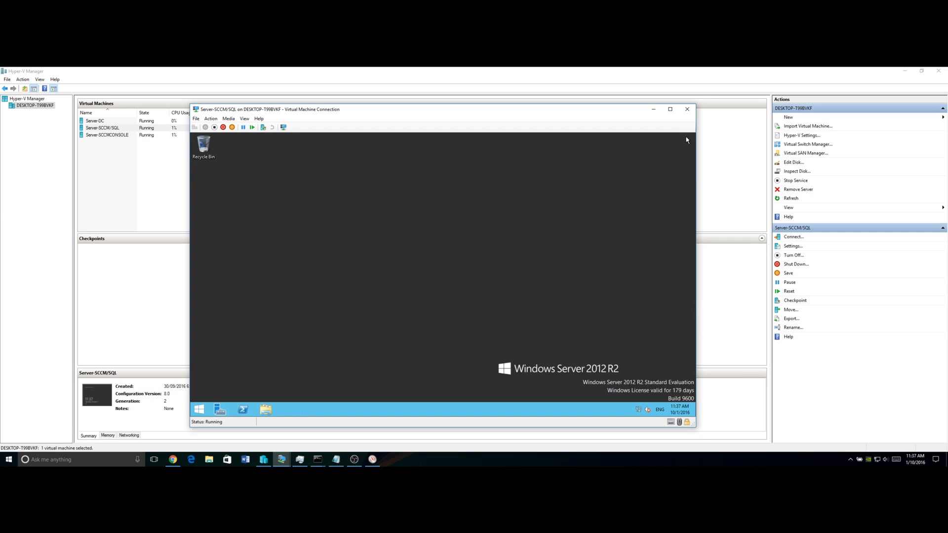
Search the SQL VM's Start screen for sql, browse all installed apps, then return to the console VM
{"action": "left_click", "coordinate": [200, 410]}
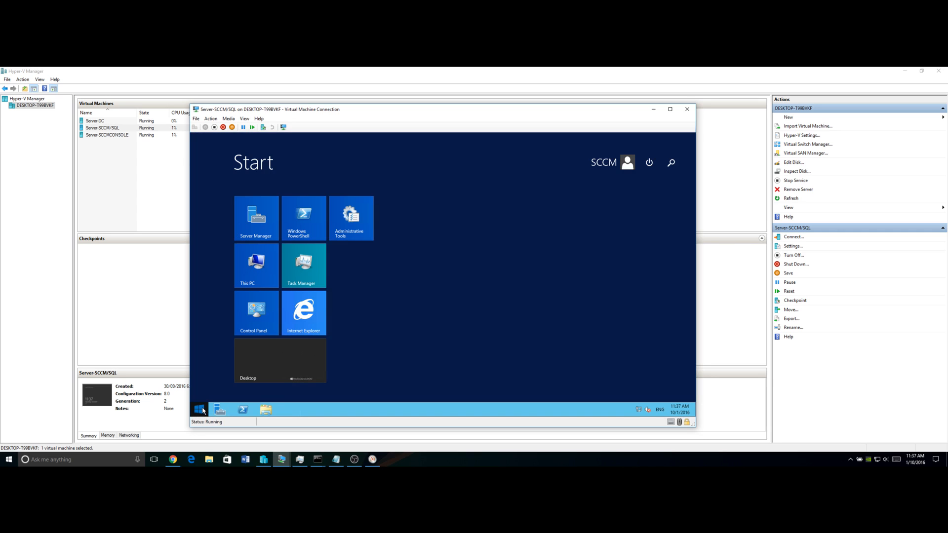
{"action": "type", "text": "sql"}
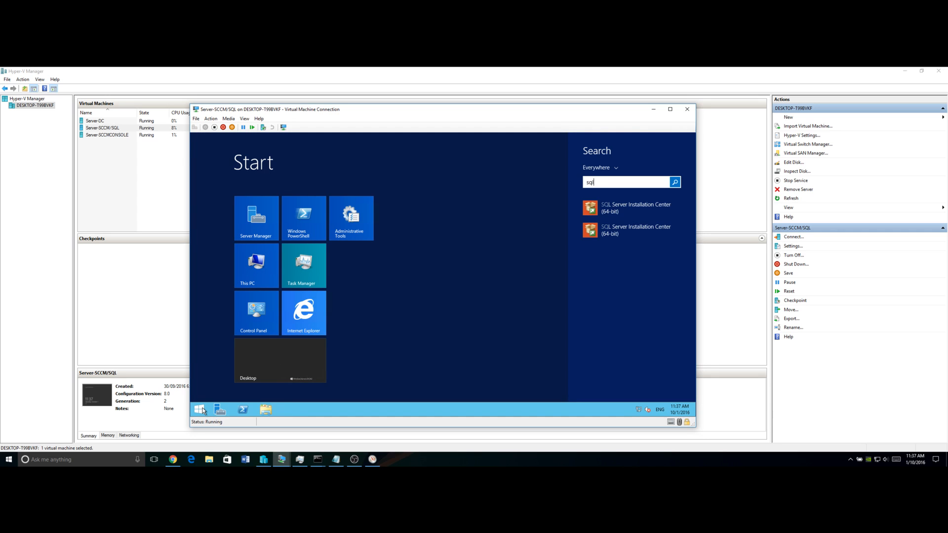
{"action": "key", "text": "Down"}
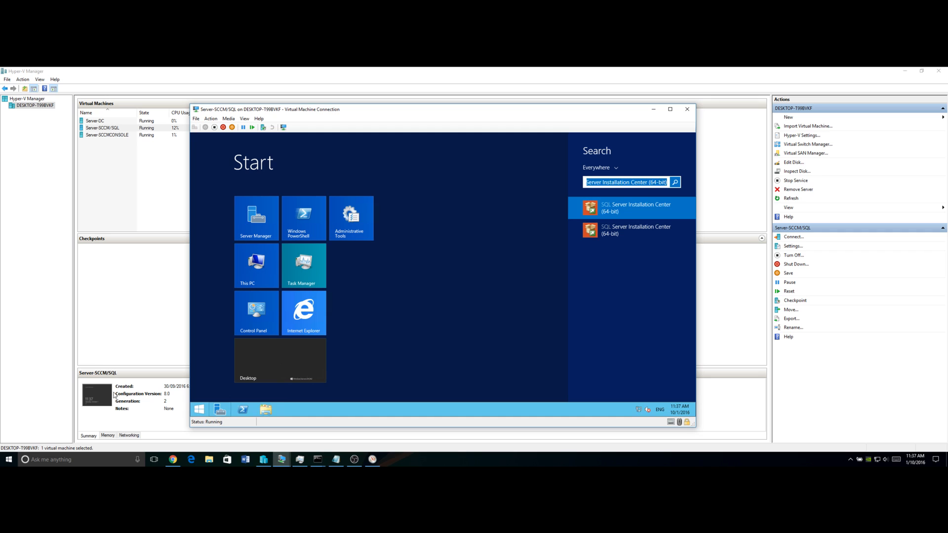
{"action": "left_click", "coordinate": [240, 397]}
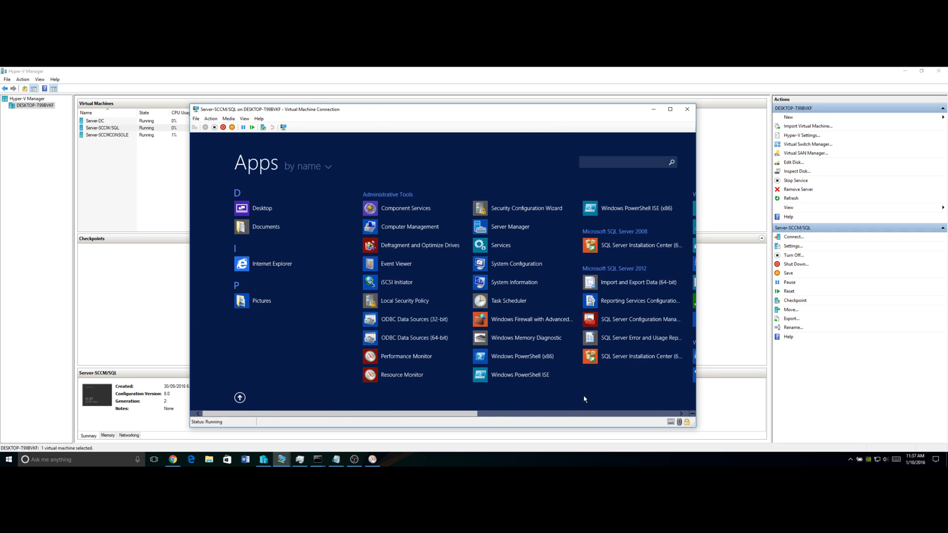
{"action": "scroll", "coordinate": [585, 399], "scroll_direction": "down", "scroll_amount": 3}
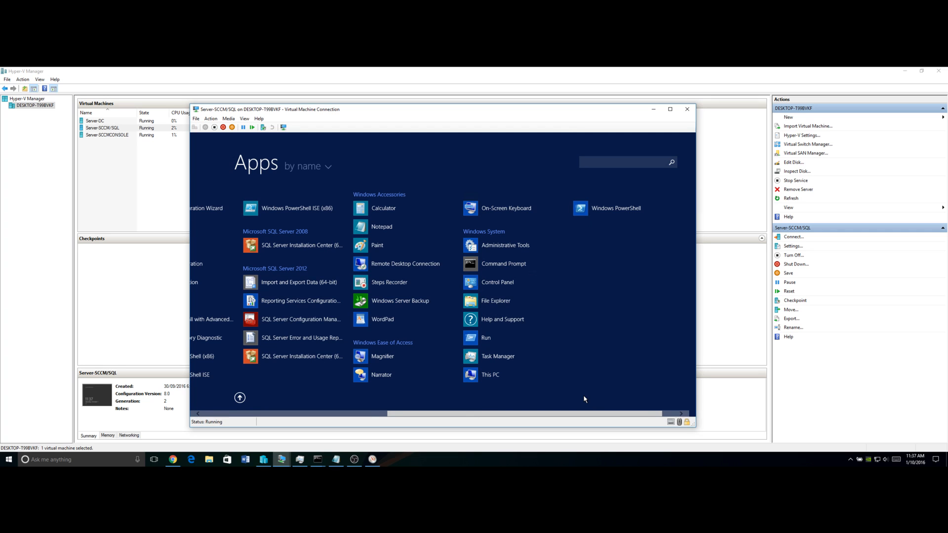
{"action": "scroll", "coordinate": [585, 399], "scroll_direction": "up", "scroll_amount": 2}
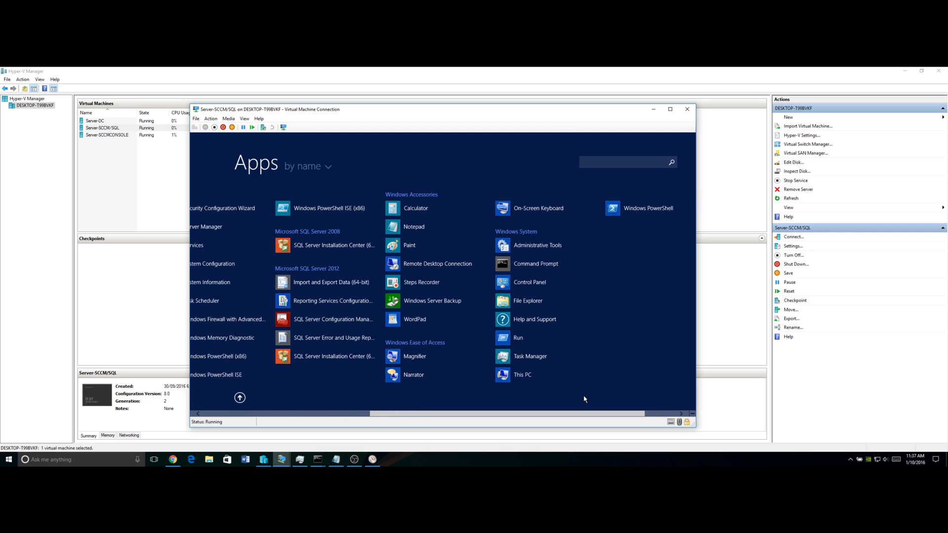
{"action": "scroll", "coordinate": [584, 399], "scroll_direction": "up", "scroll_amount": 3}
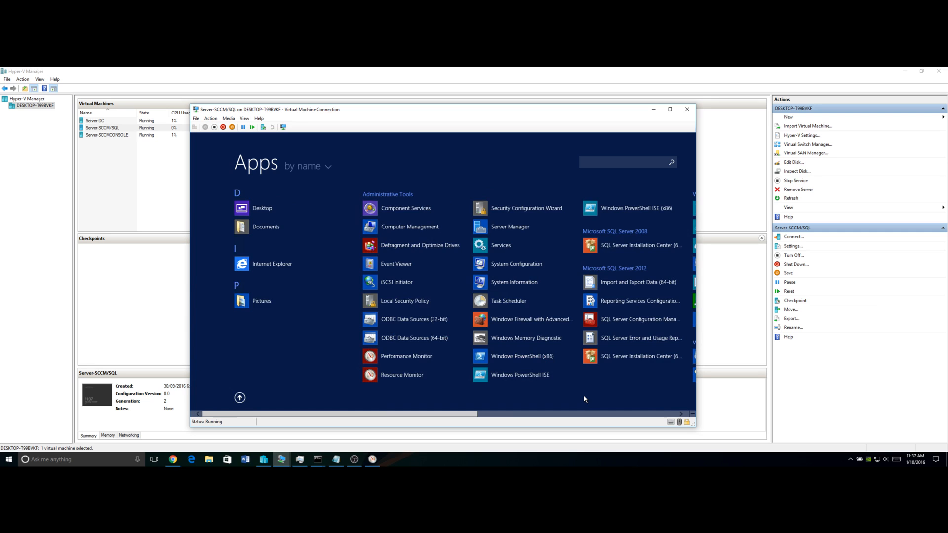
{"action": "scroll", "coordinate": [584, 399], "scroll_direction": "down", "scroll_amount": 1}
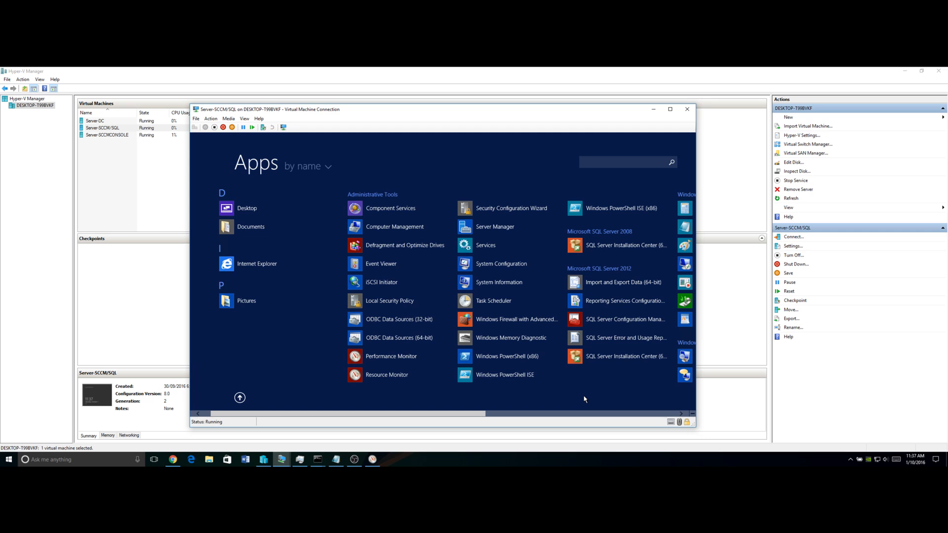
{"action": "scroll", "coordinate": [584, 399], "scroll_direction": "down", "scroll_amount": 5}
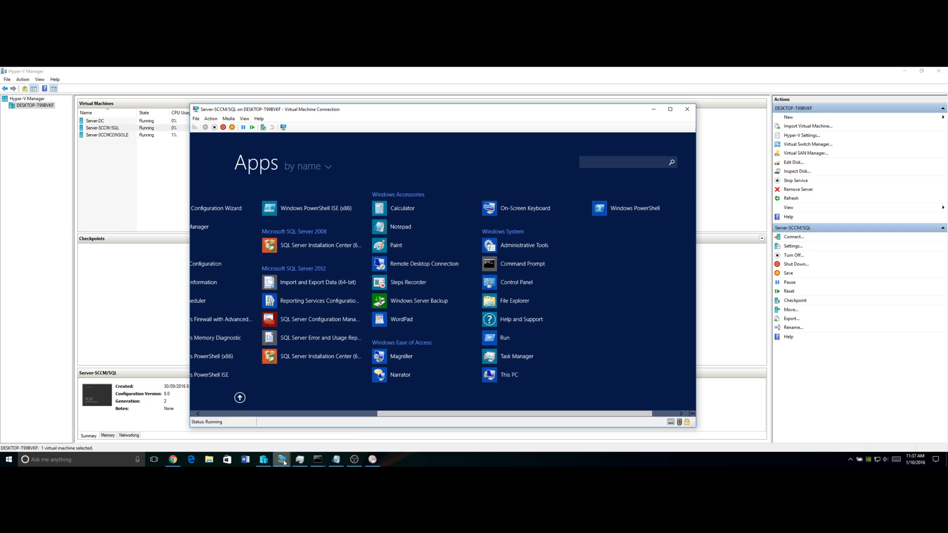
{"action": "left_click", "coordinate": [300, 458]}
{"action": "left_click", "coordinate": [310, 436]}
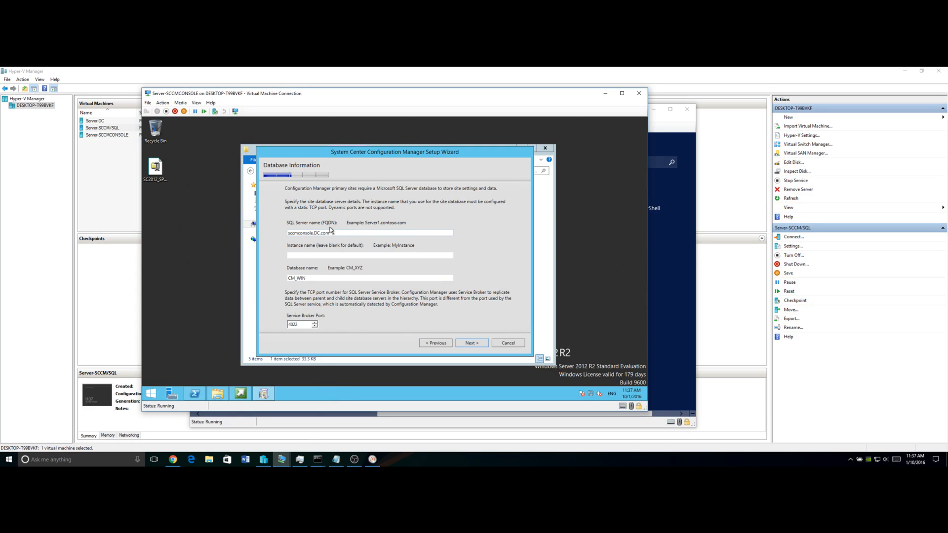
On the SQL VM, open This PC's system properties to check the full computer name
{"action": "left_click", "coordinate": [673, 367]}
{"action": "left_click", "coordinate": [240, 398]}
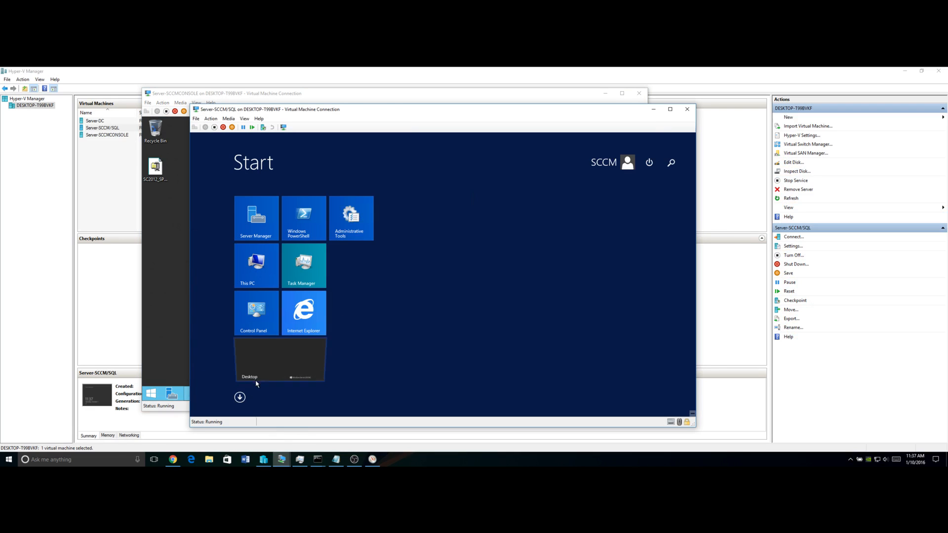
{"action": "left_click", "coordinate": [254, 381]}
{"action": "left_click", "coordinate": [267, 410]}
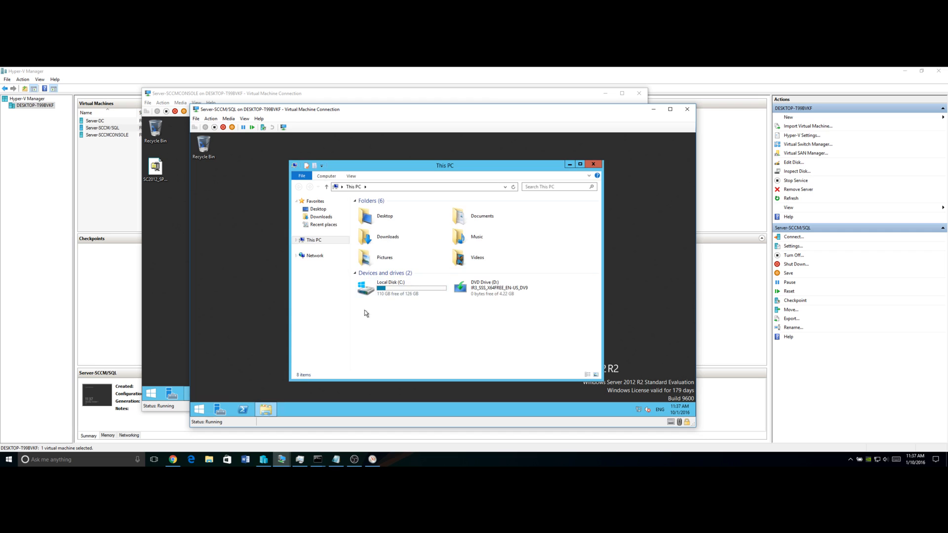
{"action": "right_click", "coordinate": [316, 240]}
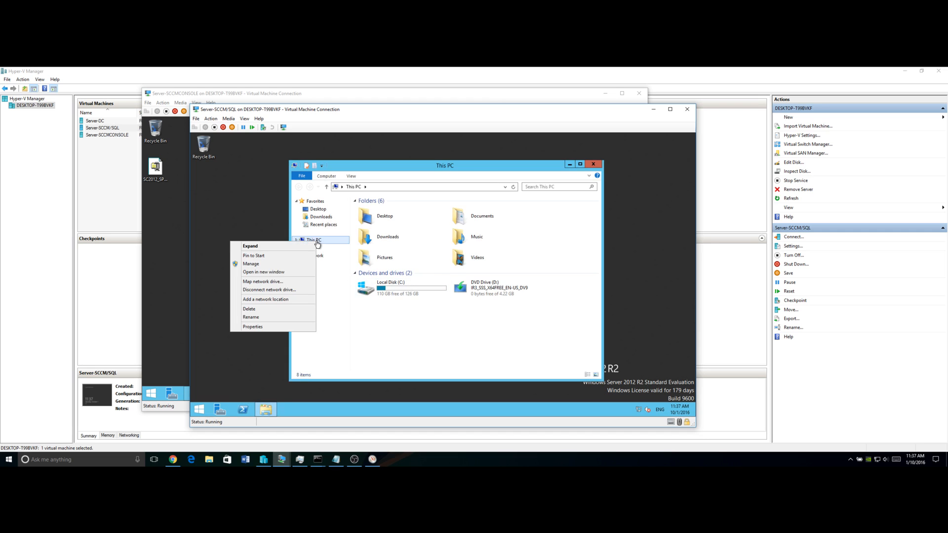
{"action": "left_click", "coordinate": [298, 326]}
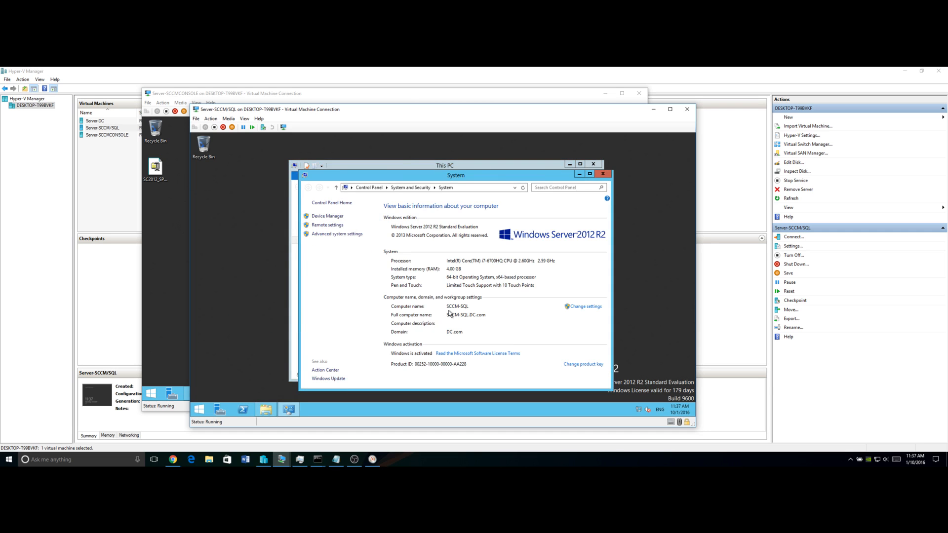
Change the SQL Server FQDN to the SCCM-SQL server and continue past Database Information
{"action": "left_click", "coordinate": [186, 304]}
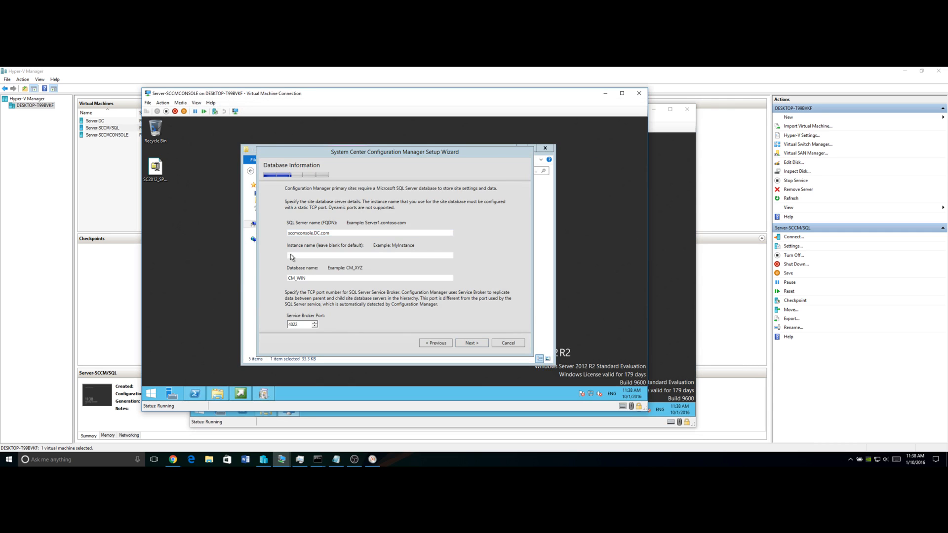
{"action": "left_click", "coordinate": [314, 234]}
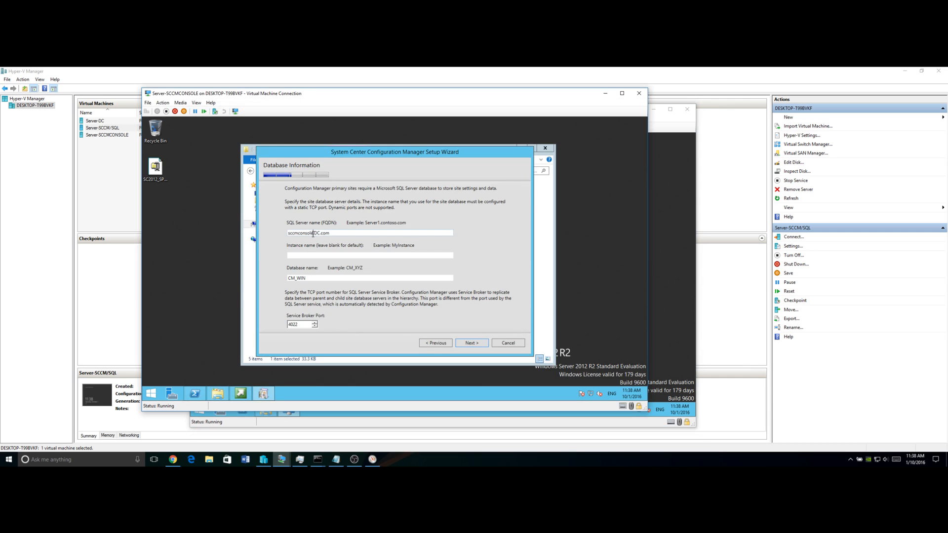
{"action": "key", "text": "BackSpace"}
{"action": "key", "text": "BackSpace"}
{"action": "key", "text": "BackSpace"}
{"action": "key", "text": "BackSpace"}
{"action": "key", "text": "BackSpace"}
{"action": "key", "text": "BackSpace"}
{"action": "key", "text": "BackSpace"}
{"action": "key", "text": "BackSpace"}
{"action": "type", "text": "-sq"}
{"action": "left_click", "coordinate": [477, 345]}
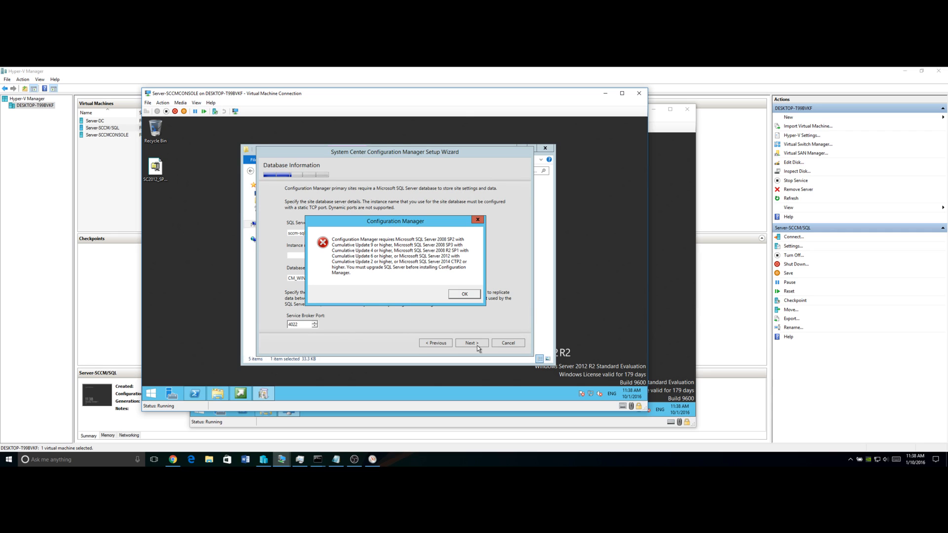
Switch to the SQL VM and close its System and This PC windows
{"action": "left_click", "coordinate": [477, 345]}
{"action": "left_click", "coordinate": [673, 328]}
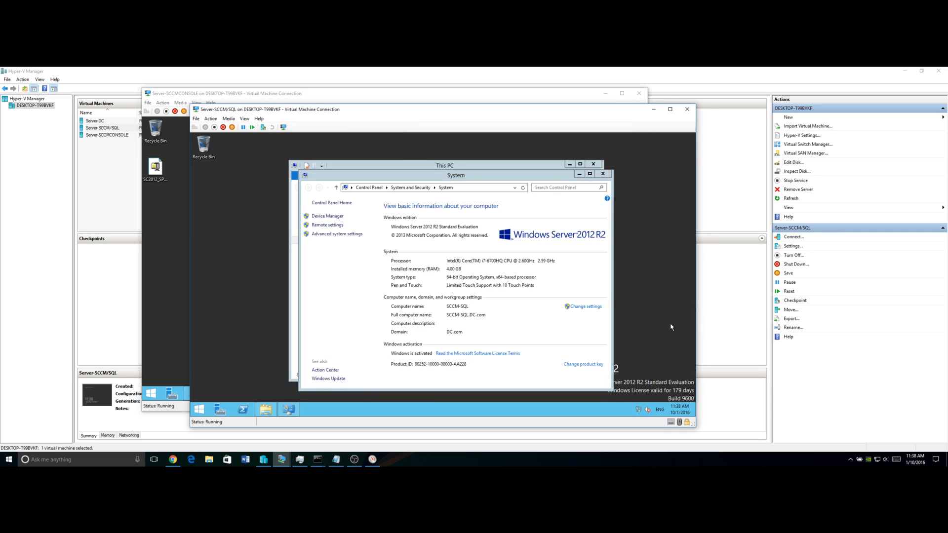
{"action": "left_click", "coordinate": [603, 174]}
{"action": "left_click", "coordinate": [593, 164]}
Start Internet Explorer, postpone the IE 11 setup, maximize it, and bring up Server Manager
{"action": "left_click", "coordinate": [200, 409]}
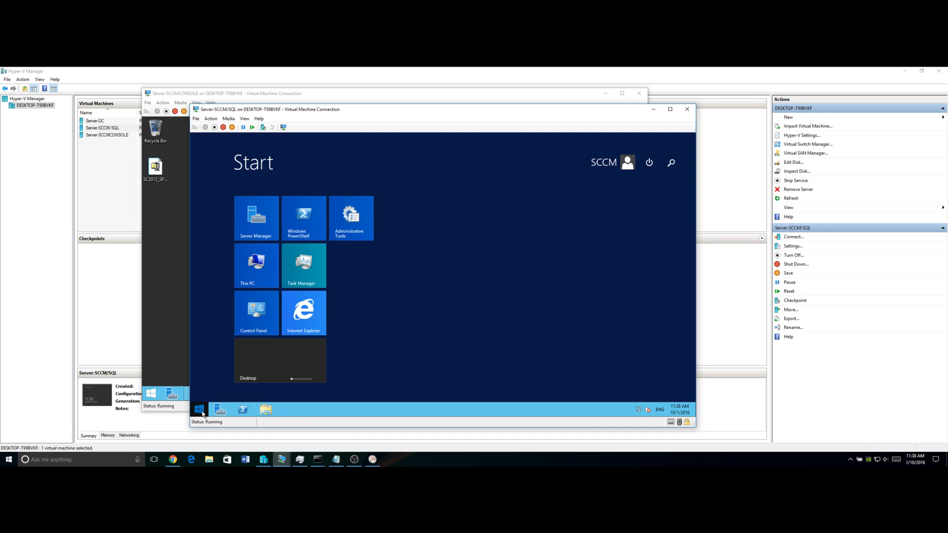
{"action": "left_click", "coordinate": [310, 314]}
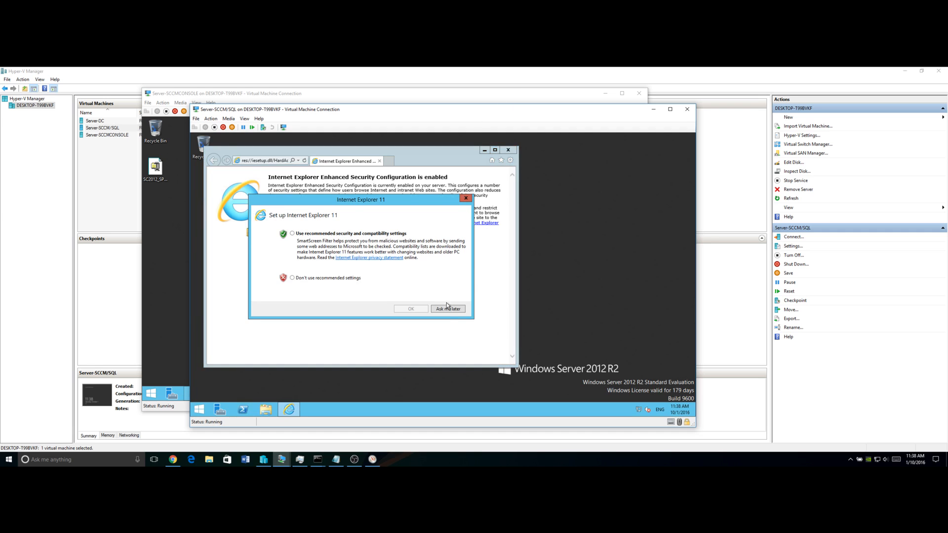
{"action": "left_click", "coordinate": [448, 308]}
{"action": "double_click", "coordinate": [434, 164]}
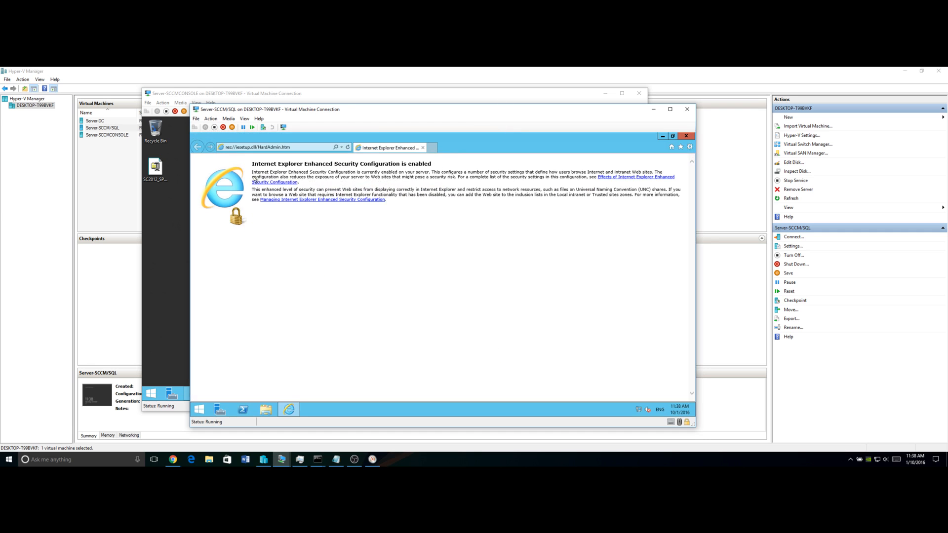
{"action": "left_click", "coordinate": [291, 149]}
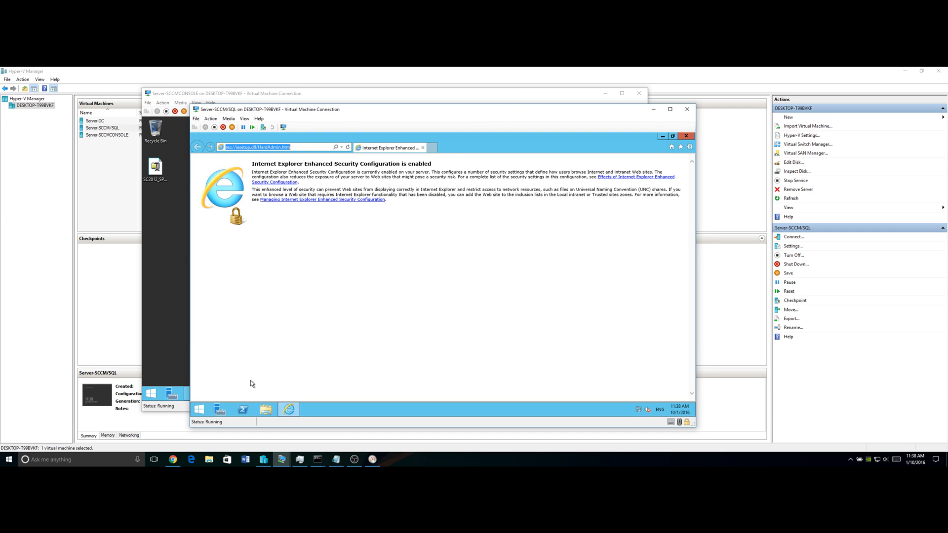
{"action": "left_click", "coordinate": [220, 410]}
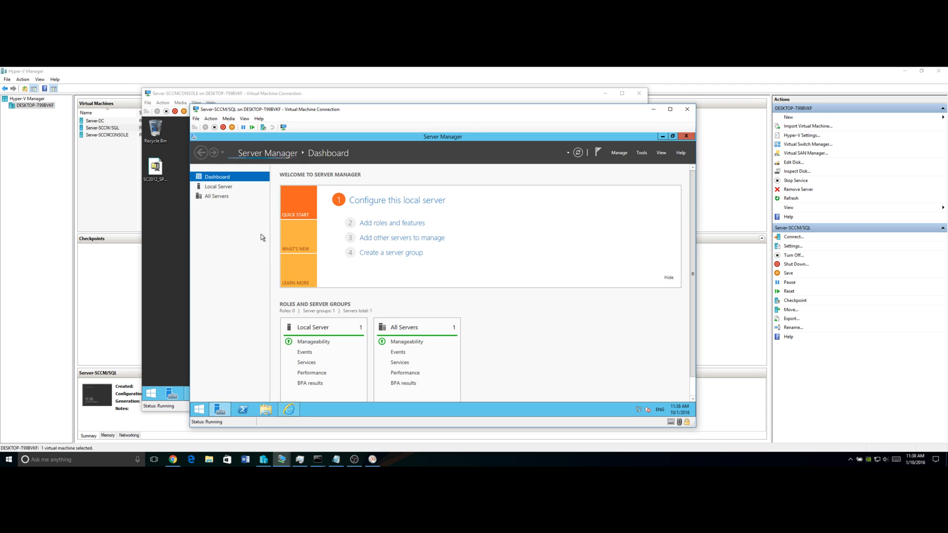
Turn IE Enhanced Security Configuration Off for administrators and users, then close Server Manager
{"action": "left_click", "coordinate": [217, 187]}
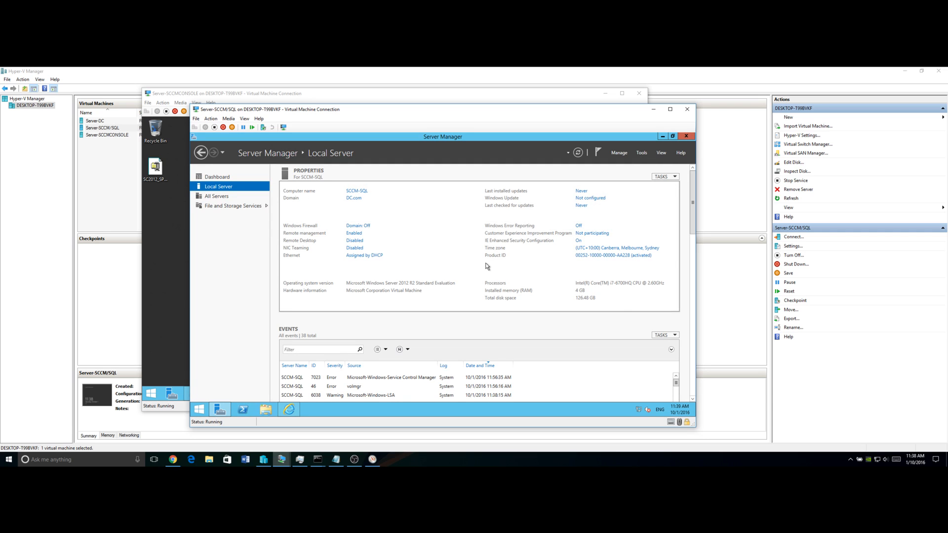
{"action": "left_click", "coordinate": [579, 241]}
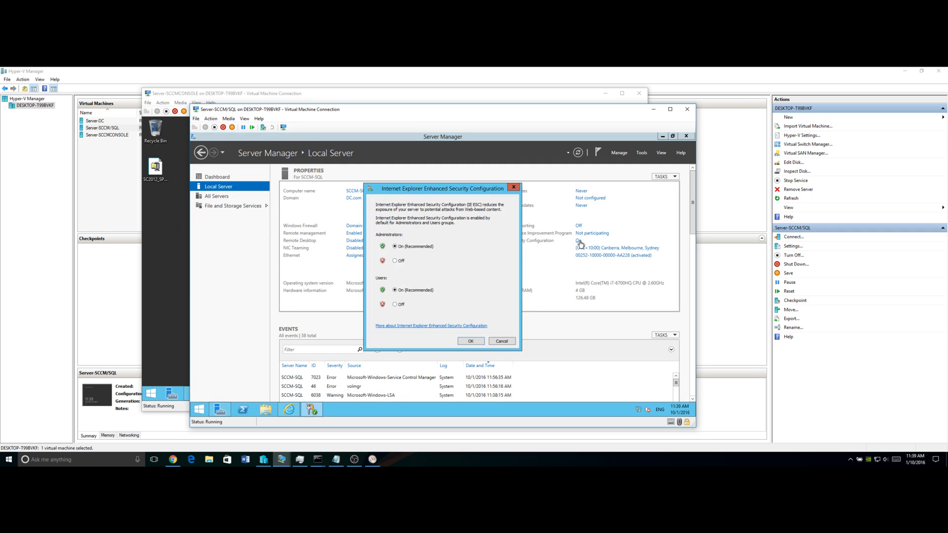
{"action": "left_click", "coordinate": [394, 261]}
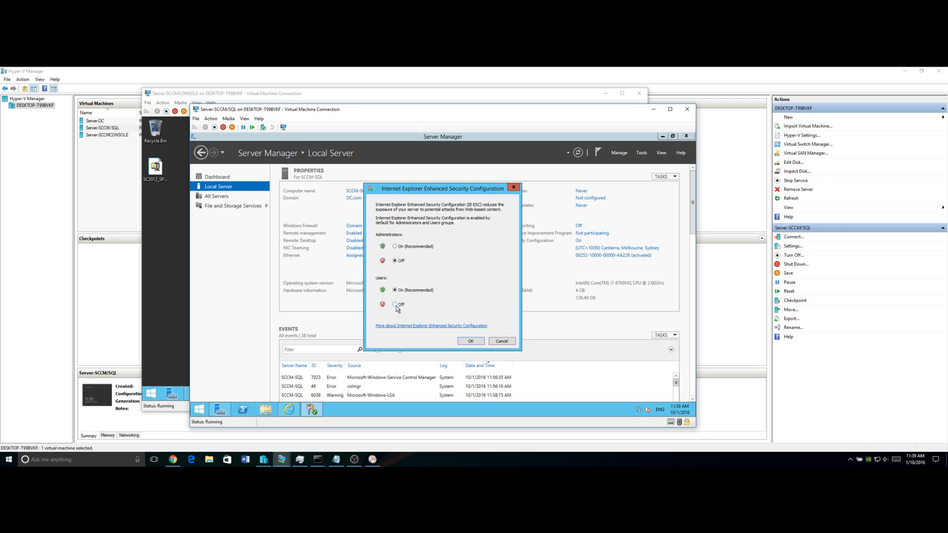
{"action": "left_click", "coordinate": [395, 304]}
{"action": "left_click", "coordinate": [470, 342]}
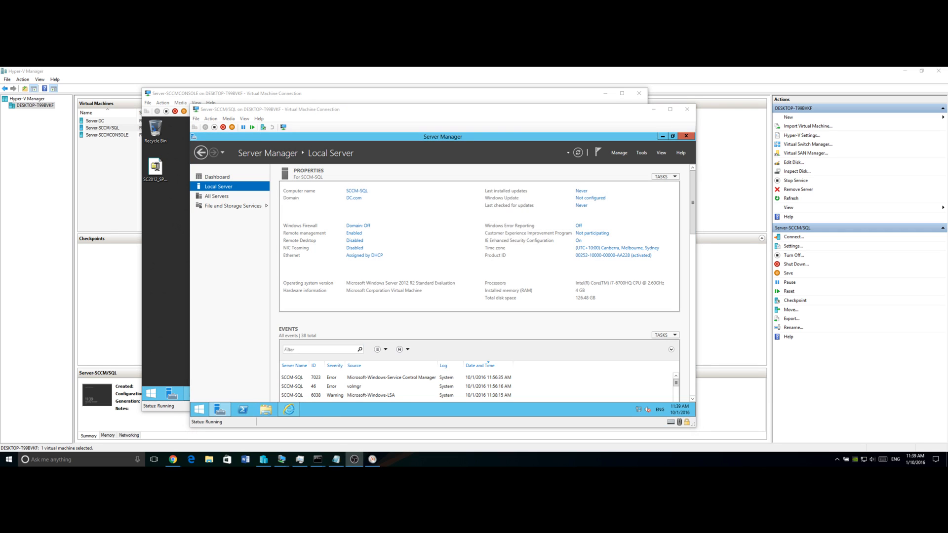
{"action": "left_click", "coordinate": [646, 283]}
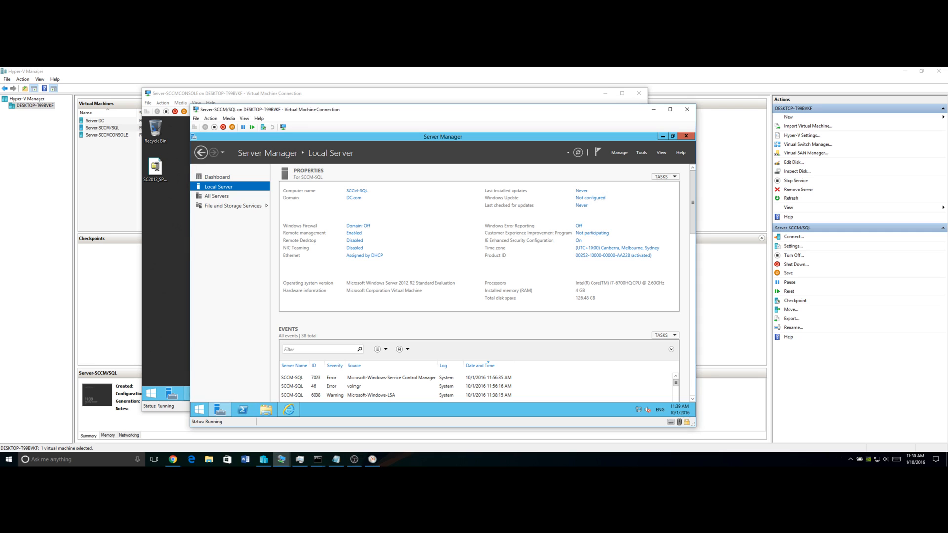
{"action": "left_click", "coordinate": [690, 137]}
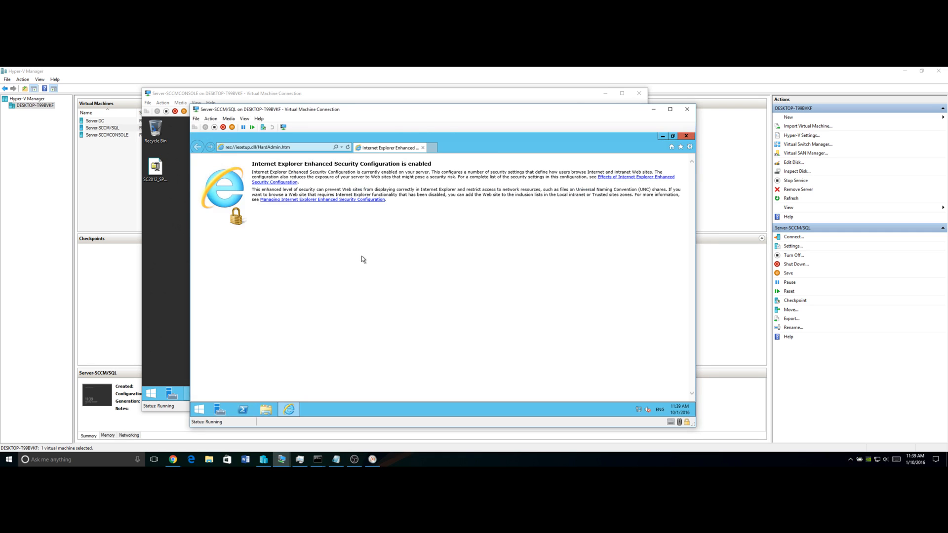
Restart Internet Explorer on the SQL VM so the new security setting applies
{"action": "left_click", "coordinate": [692, 138]}
{"action": "left_click", "coordinate": [199, 410]}
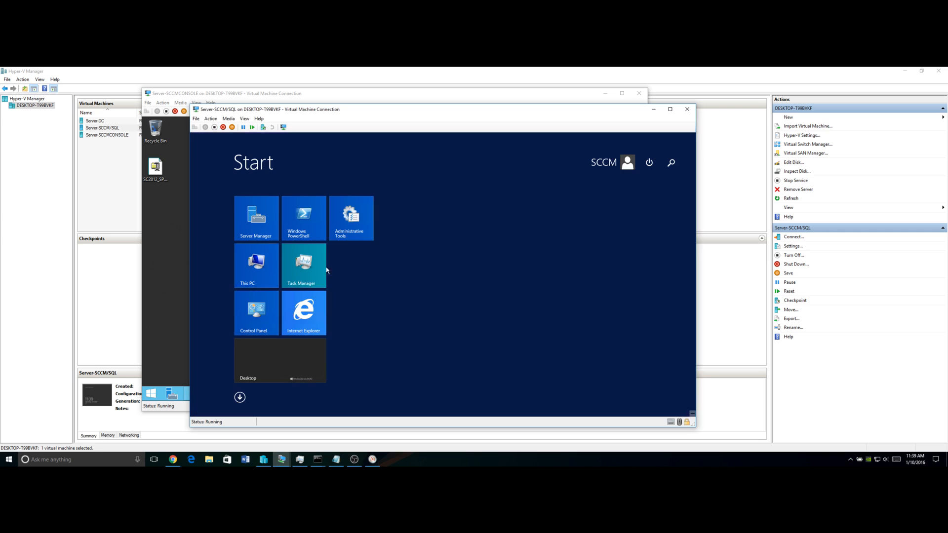
{"action": "left_click", "coordinate": [289, 313]}
Go to google.com and search for 'sql 2012 cu6 download'
{"action": "left_click", "coordinate": [310, 149]}
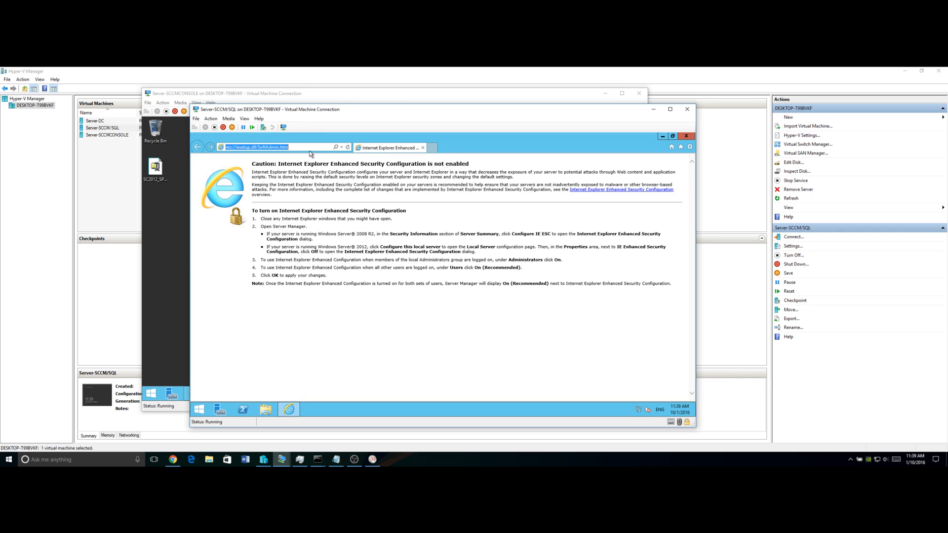
{"action": "type", "text": "google.c"}
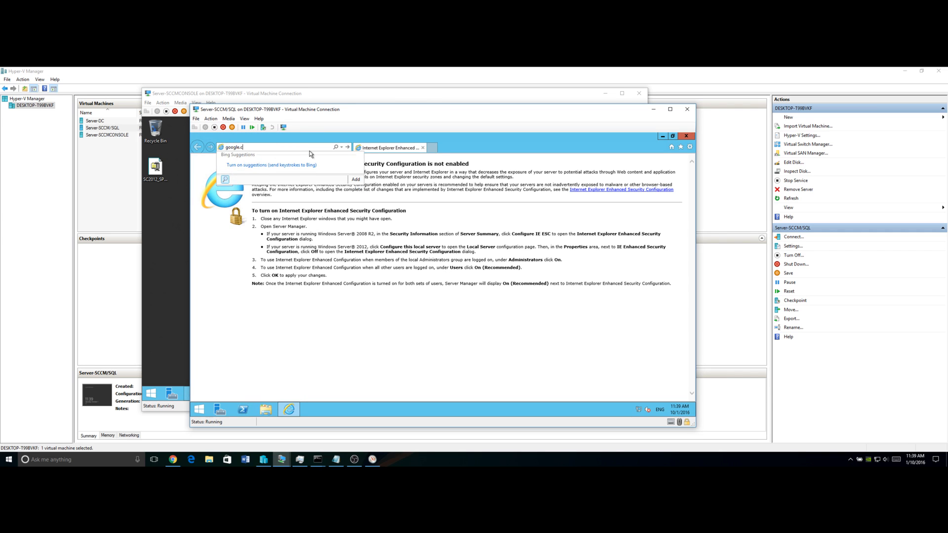
{"action": "type", "text": "om"}
{"action": "key", "text": "Return"}
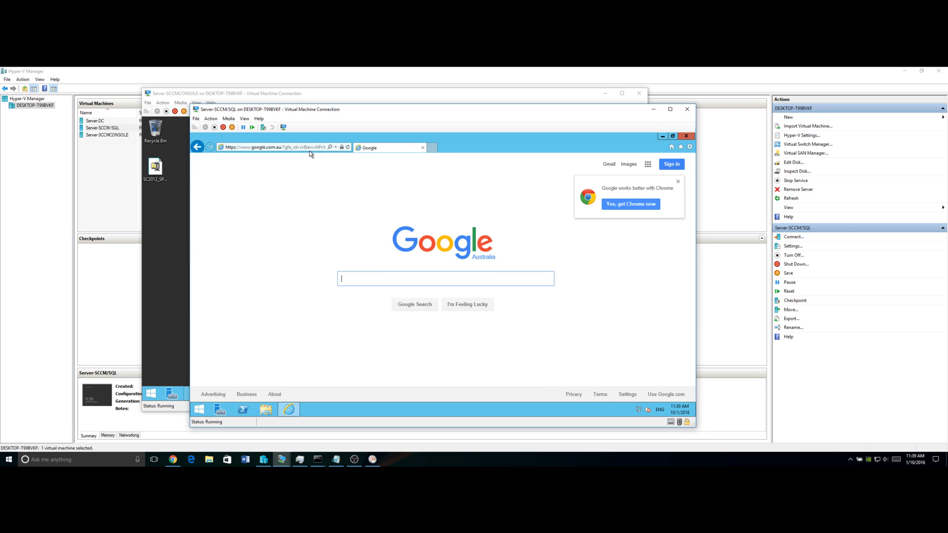
{"action": "type", "text": "sql 2012"}
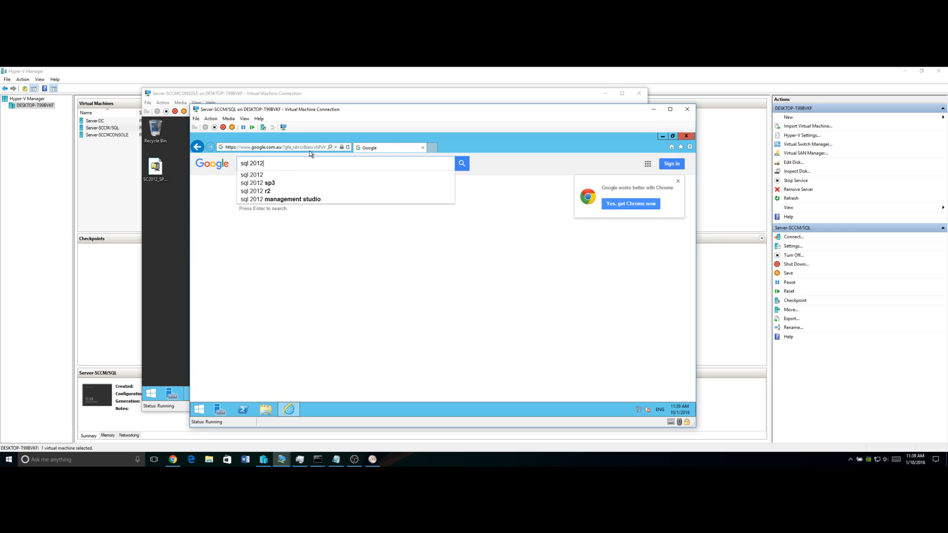
{"action": "type", "text": " cu6"}
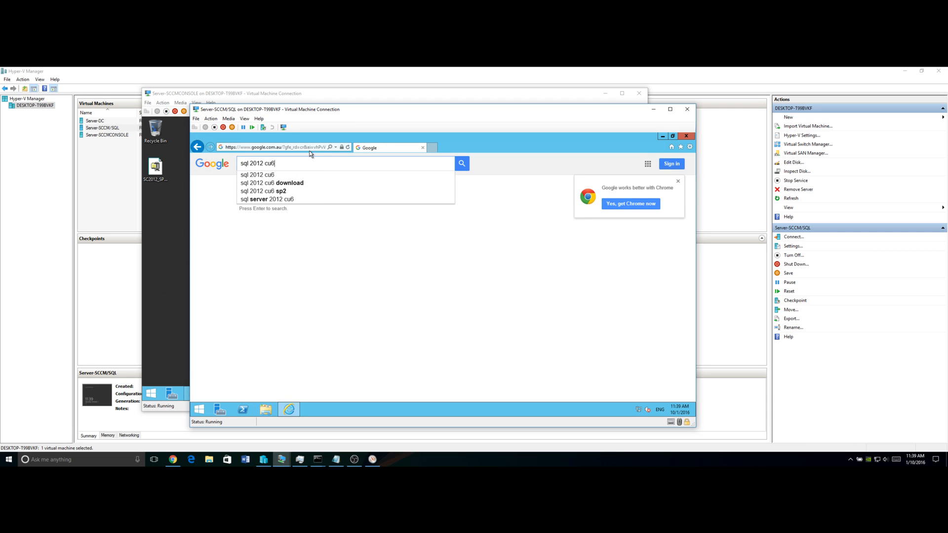
{"action": "key", "text": "Down"}
{"action": "key", "text": "Down"}
{"action": "key", "text": "Return"}
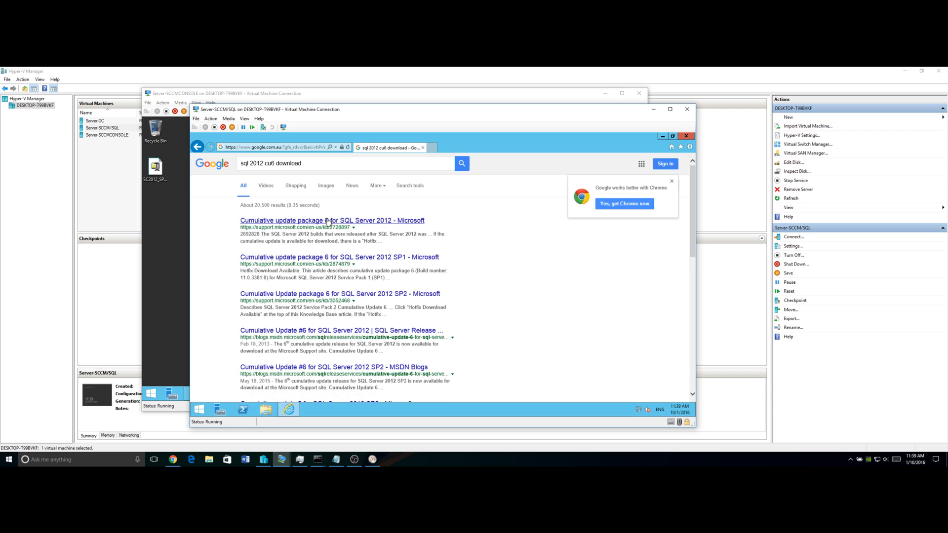
Open the CU6 article, request the hotfix, accept the agreement, and tick SQLServer2012_RTM_CU6_2728897_11_0_2401_x64
{"action": "left_click", "coordinate": [329, 220]}
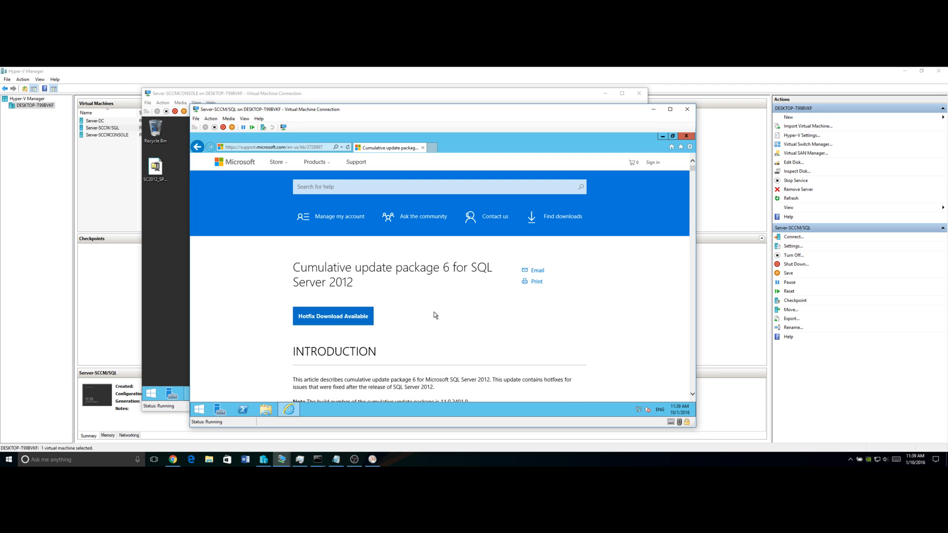
{"action": "left_click", "coordinate": [345, 317]}
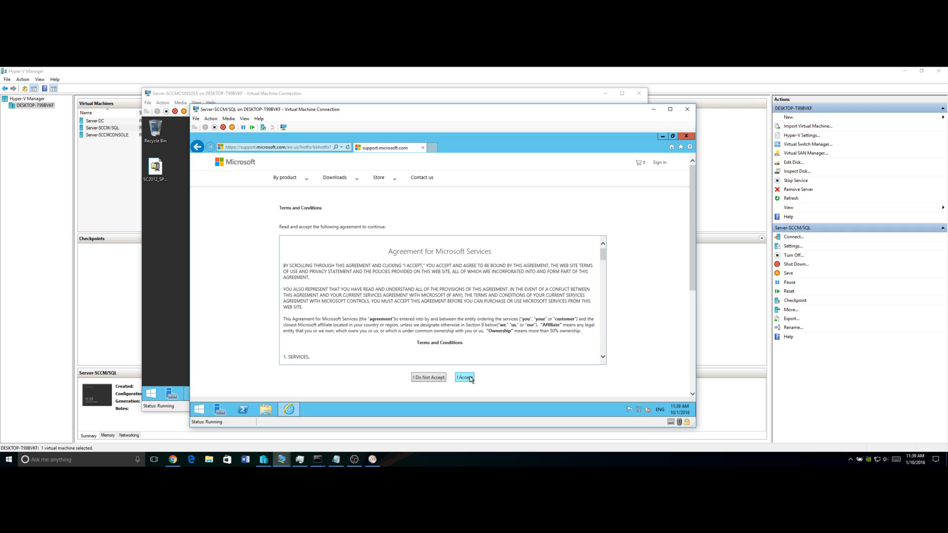
{"action": "left_click", "coordinate": [470, 378]}
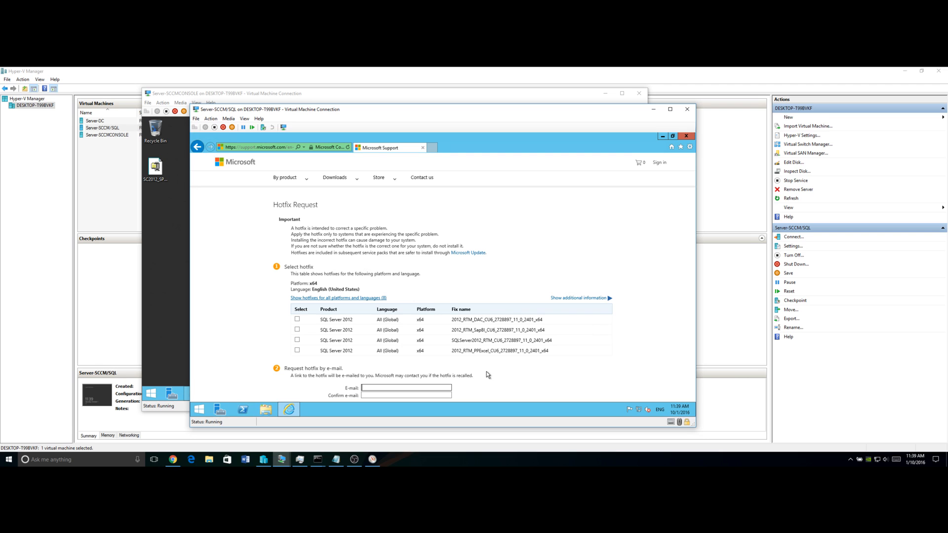
{"action": "scroll", "coordinate": [487, 373], "scroll_direction": "down", "scroll_amount": 3}
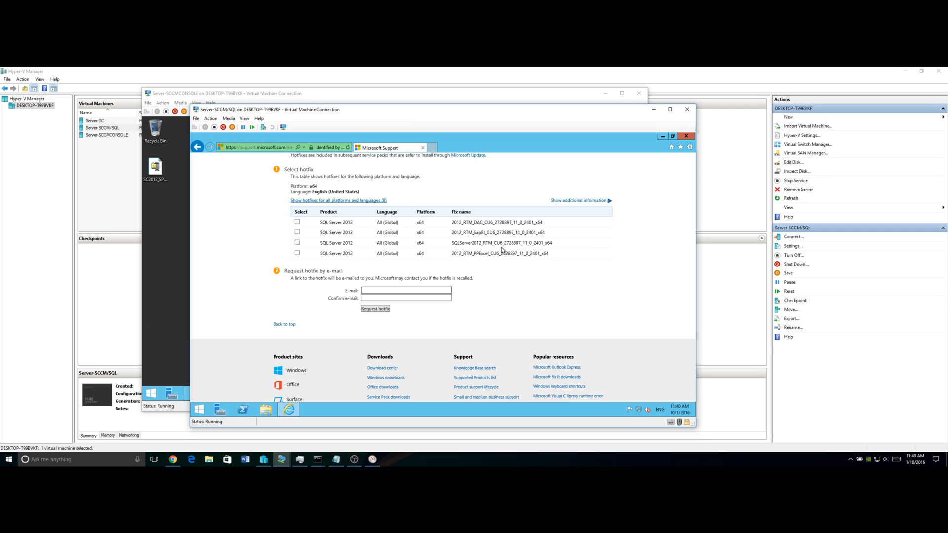
{"action": "left_click", "coordinate": [297, 243]}
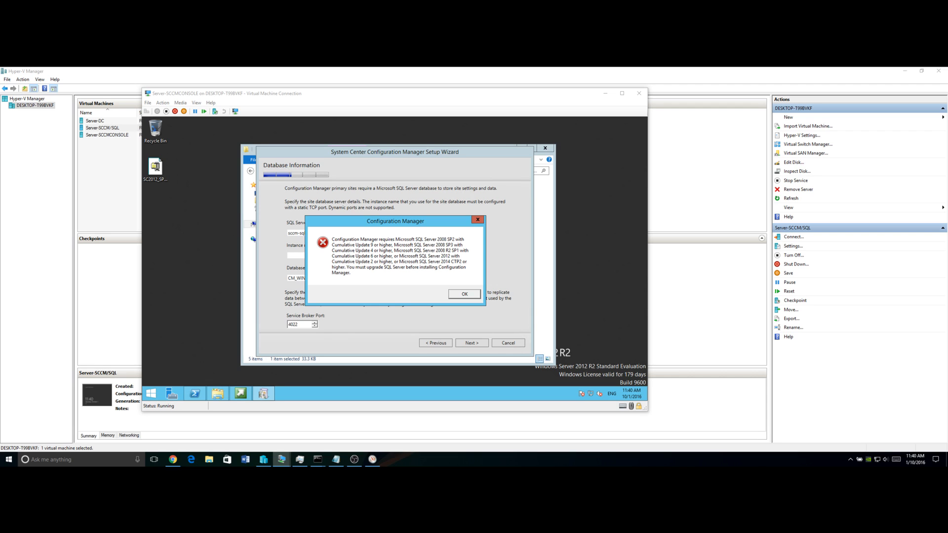
Drag the Server-SCCM/SQL VM connection window to the top left, over the wizard
{"action": "left_click_drag", "start_coordinate": [558, 375], "coordinate": [537, 70]}
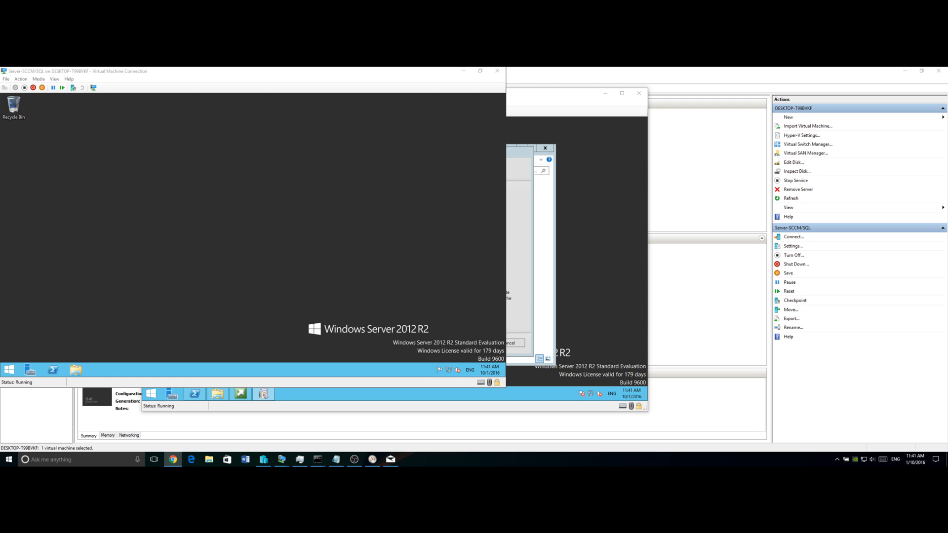
View the host's network activity in Resource Monitor, then return to the console VM's SQL error
{"action": "left_click", "coordinate": [373, 460]}
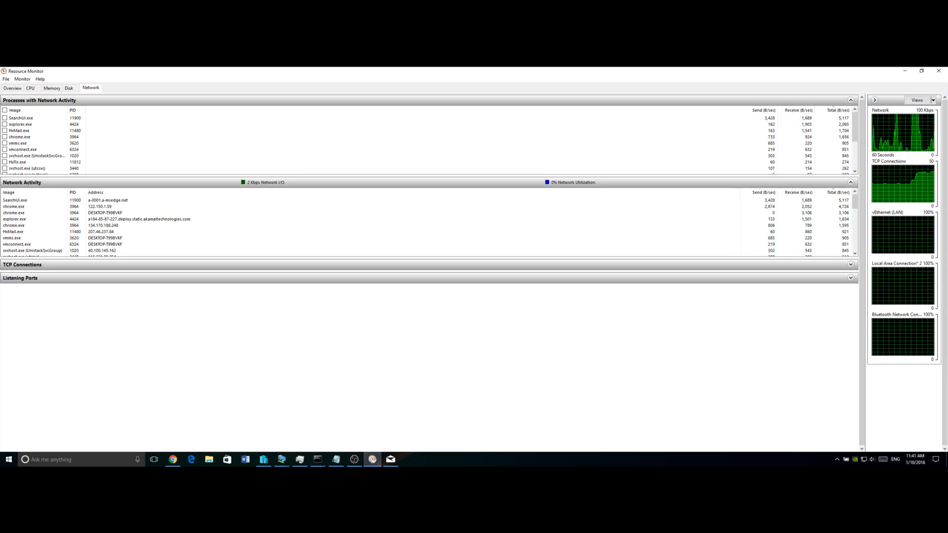
{"action": "left_click", "coordinate": [390, 460]}
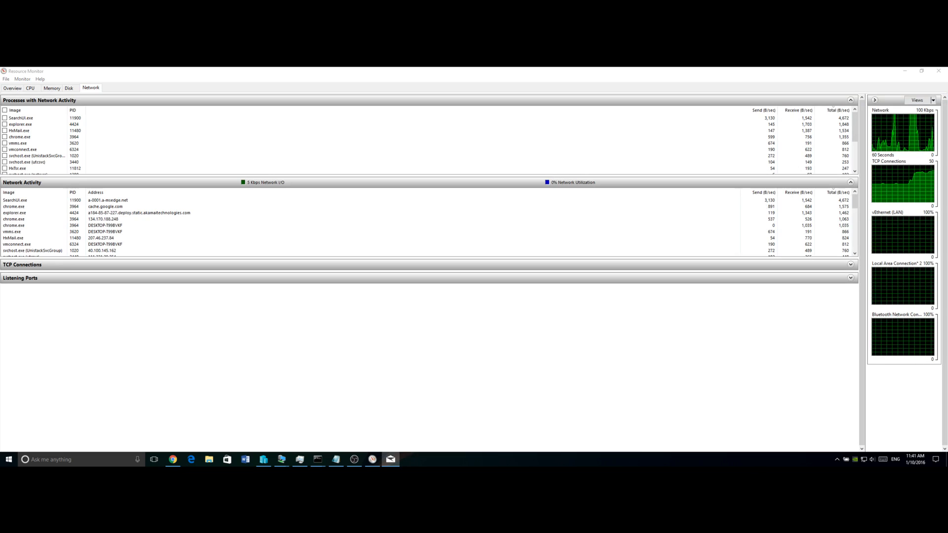
{"action": "key", "text": "alt+Tab"}
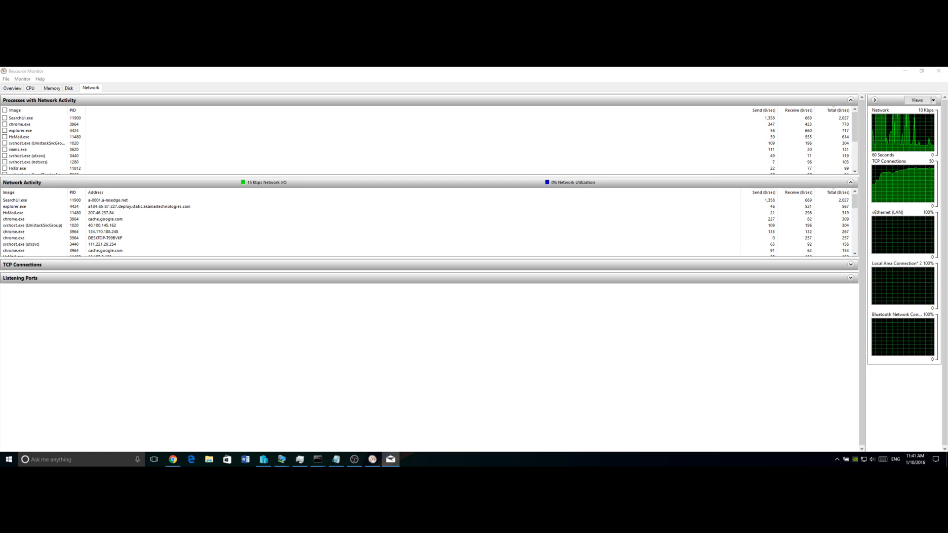
{"action": "key", "text": "alt+Tab"}
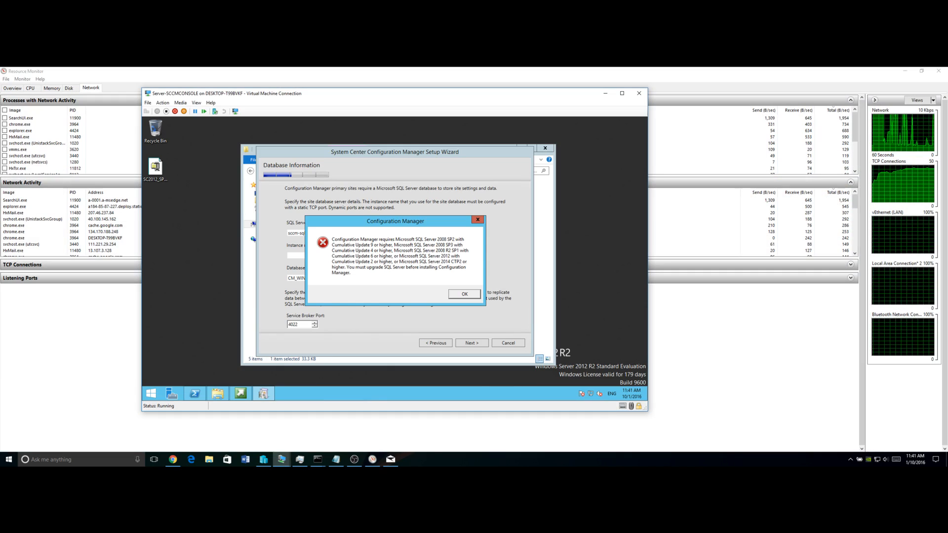
Switch to the SQL VM and start Internet Explorer from its Start screen
{"action": "key", "text": "alt+Tab"}
{"action": "key", "text": "alt+Tab"}
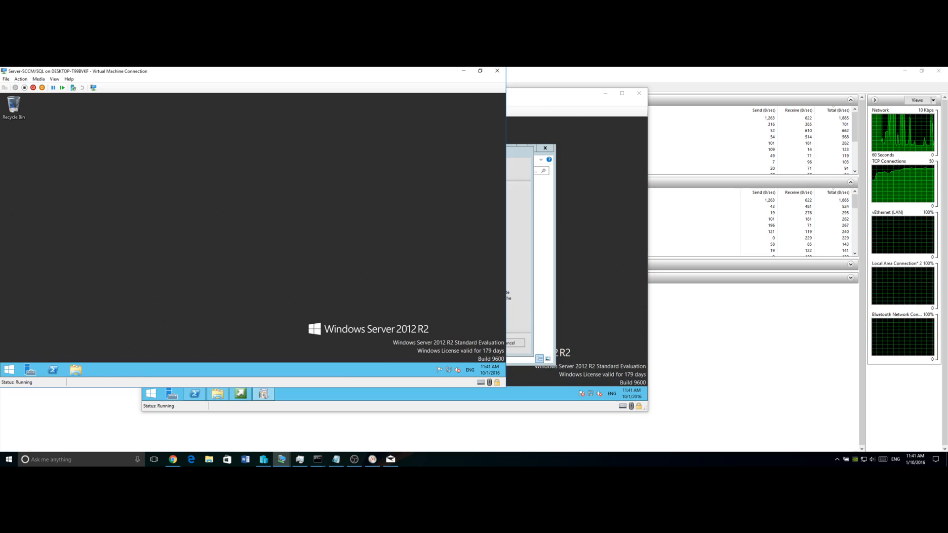
{"action": "left_click", "coordinate": [9, 374]}
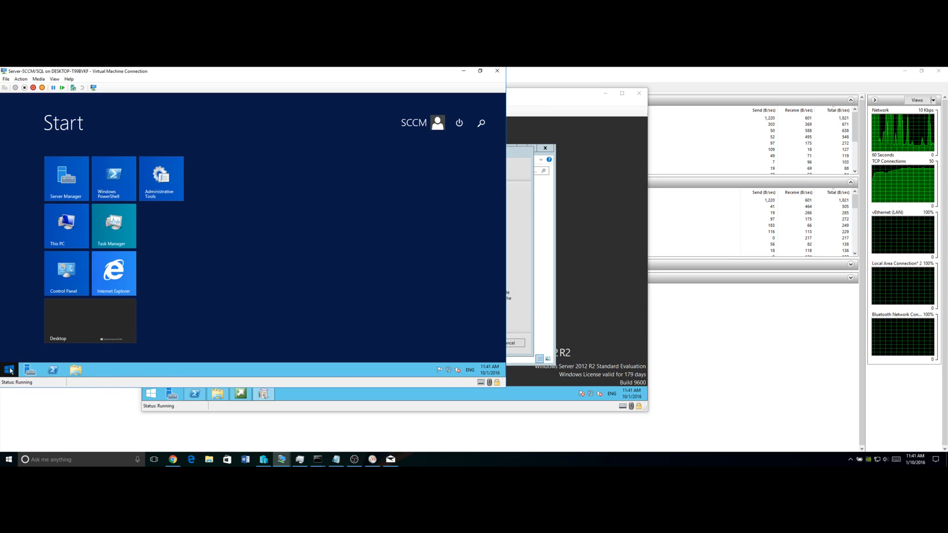
{"action": "left_click", "coordinate": [112, 274]}
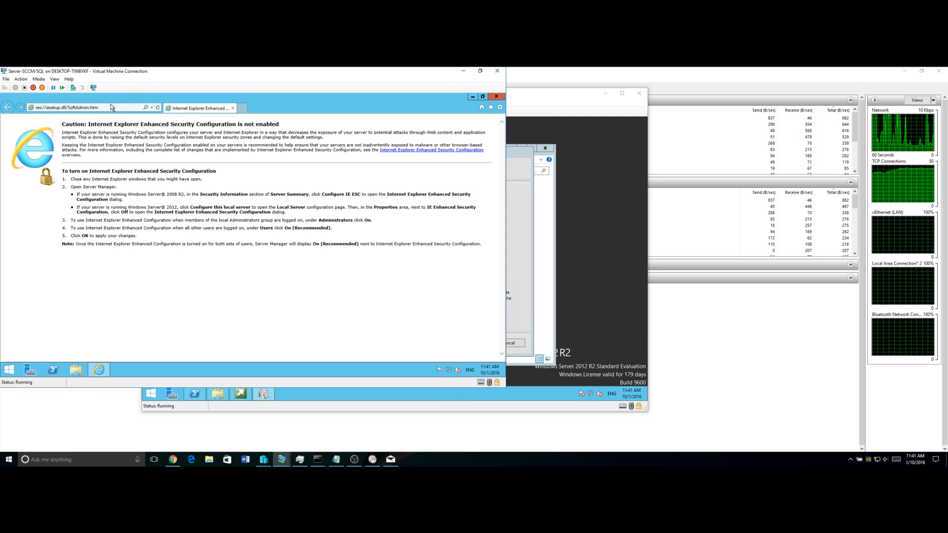
Paste the hotfix download link into the address bar and go to it
{"action": "left_click", "coordinate": [21, 79]}
{"action": "left_click", "coordinate": [22, 81]}
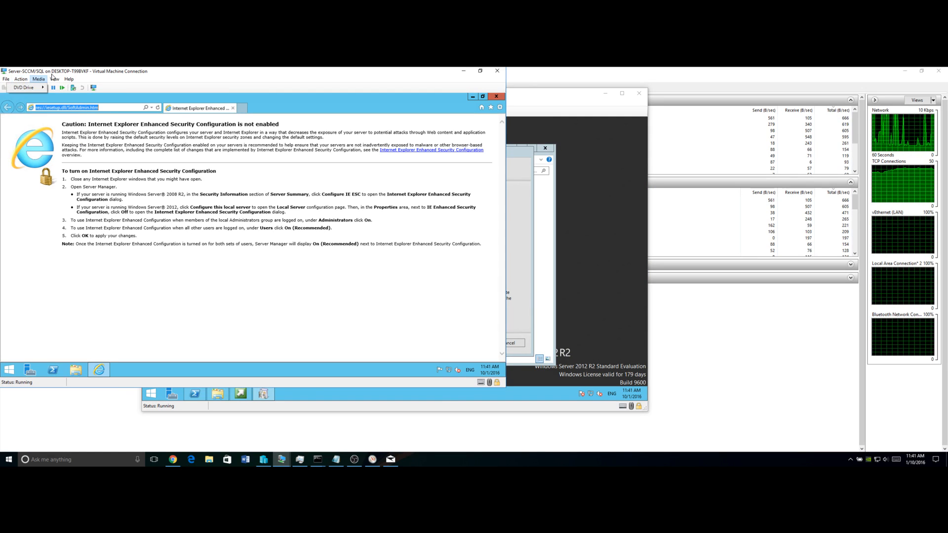
{"action": "left_click", "coordinate": [22, 80]}
{"action": "left_click", "coordinate": [126, 107]}
{"action": "left_click", "coordinate": [127, 107]}
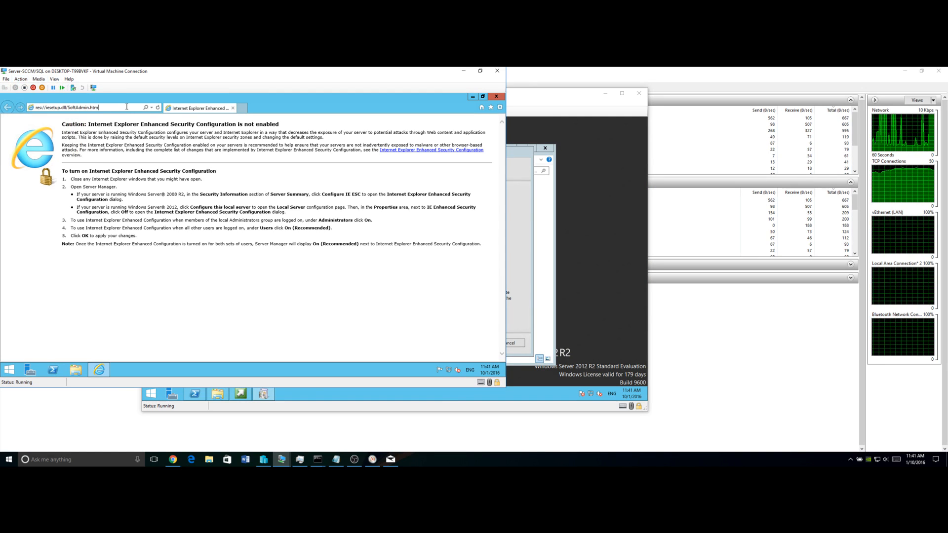
{"action": "key", "text": "ctrl+a"}
{"action": "key", "text": "ctrl+v"}
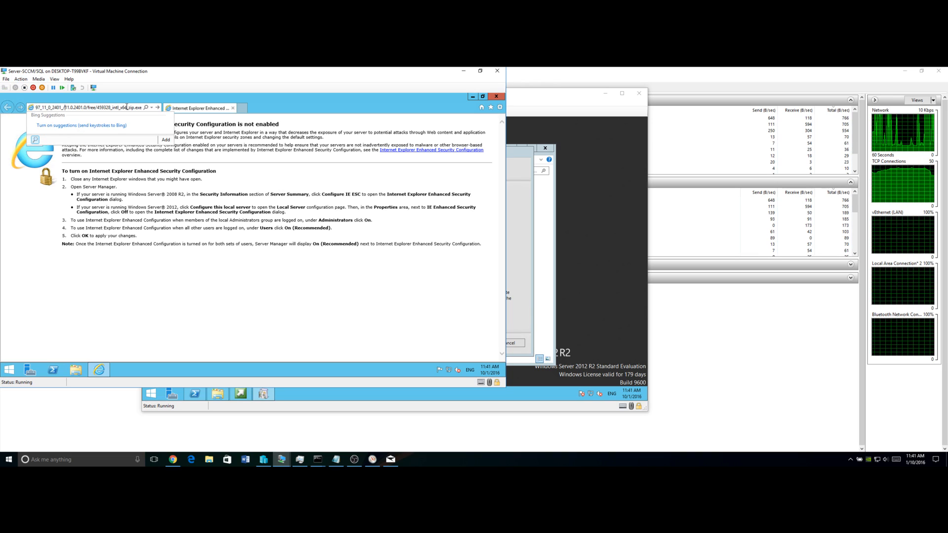
{"action": "key", "text": "Left"}
{"action": "key", "text": "Left"}
{"action": "key", "text": "Left"}
{"action": "key", "text": "Left"}
{"action": "key", "text": "Left"}
{"action": "key", "text": "Left"}
{"action": "key", "text": "Left"}
{"action": "key", "text": "Left"}
{"action": "key", "text": "Left"}
{"action": "key", "text": "Left"}
{"action": "key", "text": "Left"}
{"action": "key", "text": "Left"}
{"action": "key", "text": "Left"}
{"action": "key", "text": "Left"}
{"action": "key", "text": "Left"}
{"action": "key", "text": "Left"}
{"action": "key", "text": "Left"}
{"action": "key", "text": "Left"}
{"action": "key", "text": "Left"}
{"action": "key", "text": "Left"}
{"action": "key", "text": "Left"}
{"action": "key", "text": "Left"}
{"action": "key", "text": "Left"}
{"action": "key", "text": "Left"}
{"action": "key", "text": "Left"}
{"action": "key", "text": "Left"}
{"action": "key", "text": "Left"}
{"action": "key", "text": "Left"}
{"action": "key", "text": "Left"}
{"action": "key", "text": "Left"}
{"action": "key", "text": "Left"}
{"action": "key", "text": "Left"}
{"action": "key", "text": "Left"}
{"action": "key", "text": "Left"}
{"action": "key", "text": "Left"}
{"action": "key", "text": "Left"}
{"action": "key", "text": "Left"}
{"action": "key", "text": "Left"}
{"action": "key", "text": "Left"}
{"action": "key", "text": "Left"}
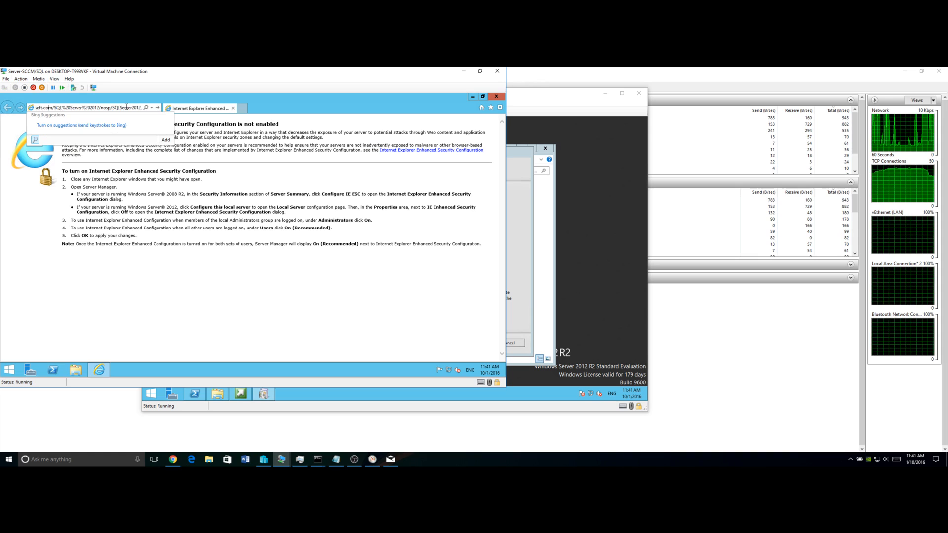
{"action": "key", "text": "Return"}
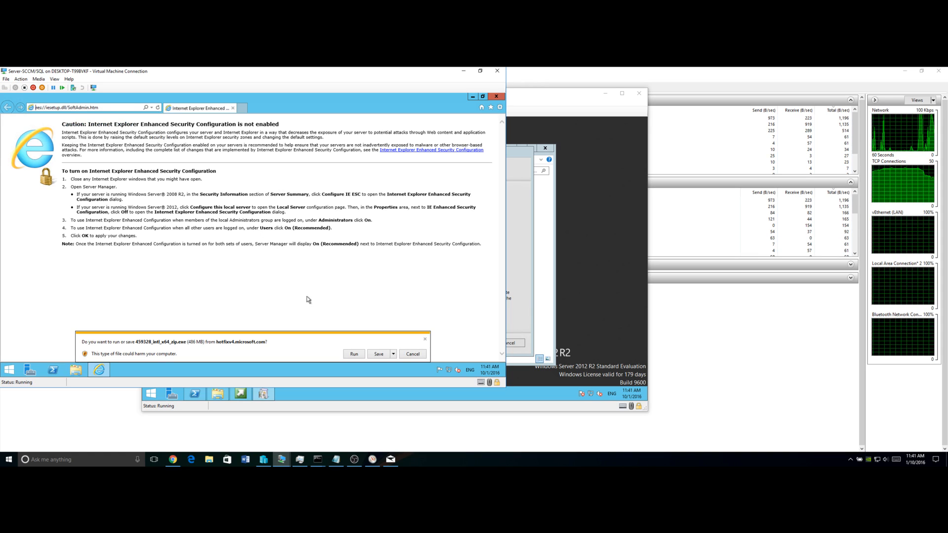
Save 459328_intl_x64_zip.exe and track its progress in the downloads list
{"action": "left_click", "coordinate": [358, 356]}
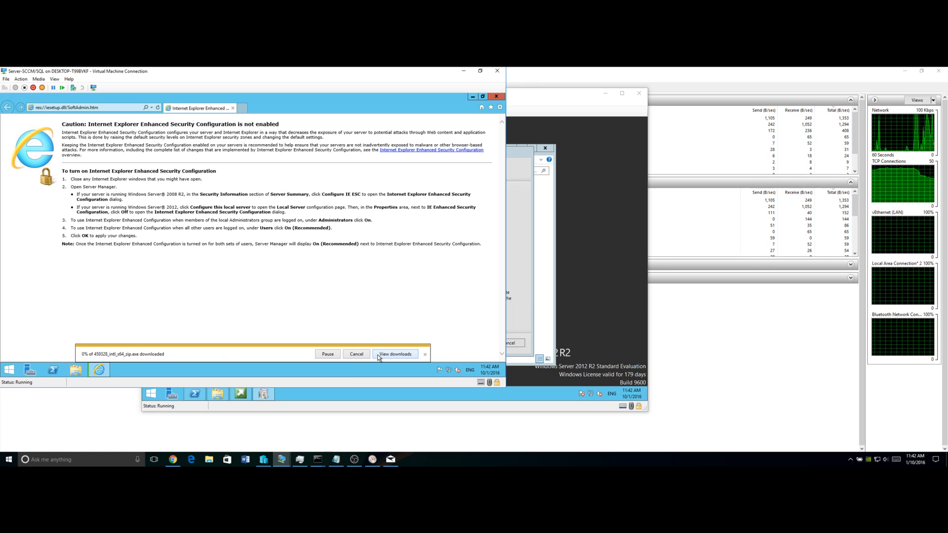
{"action": "left_click", "coordinate": [390, 354]}
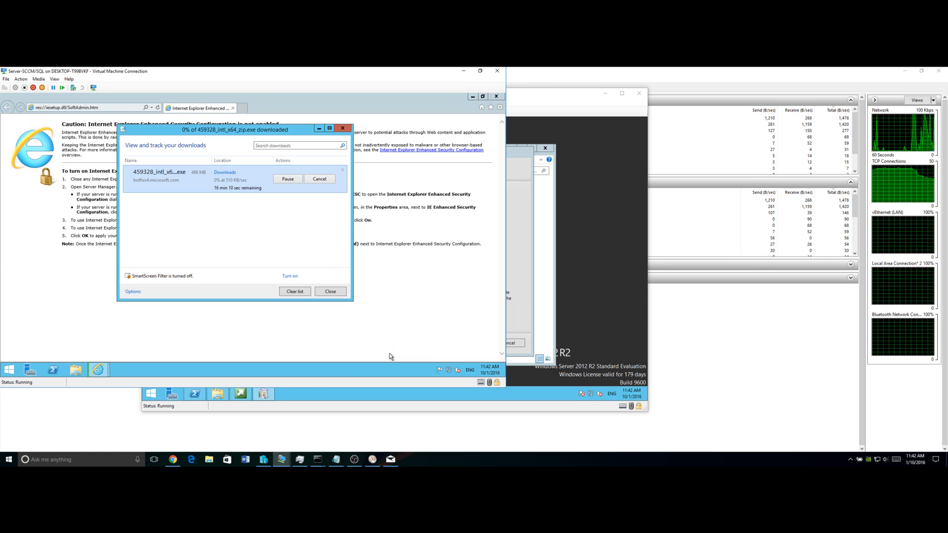